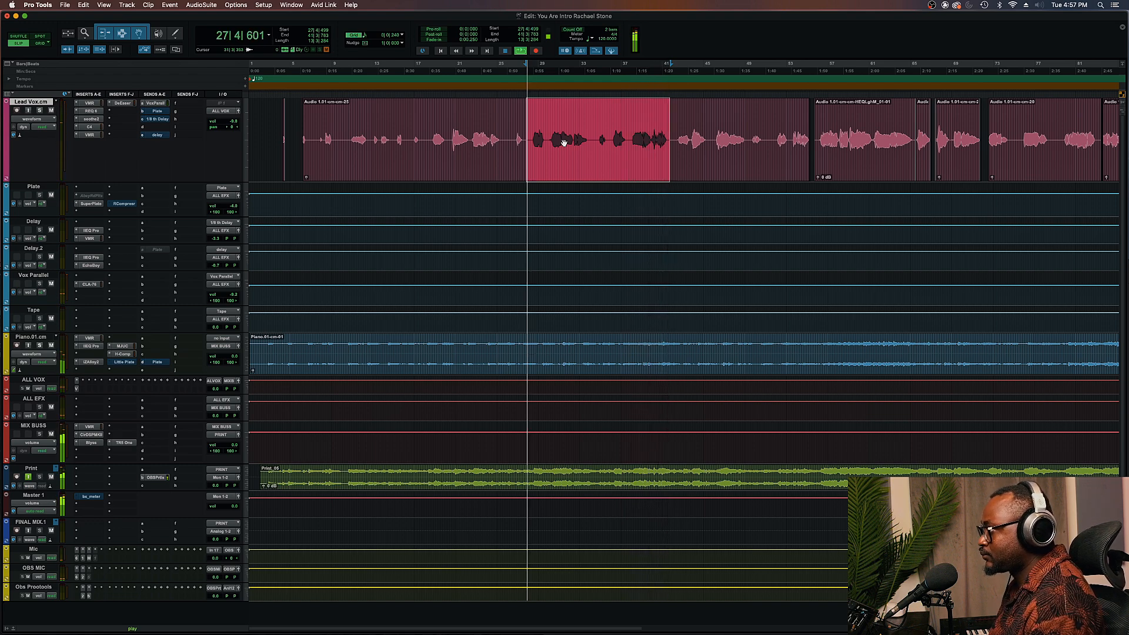
Stop the looped lead vocal phrase and listen to the mix from about bar 35.
key(space)
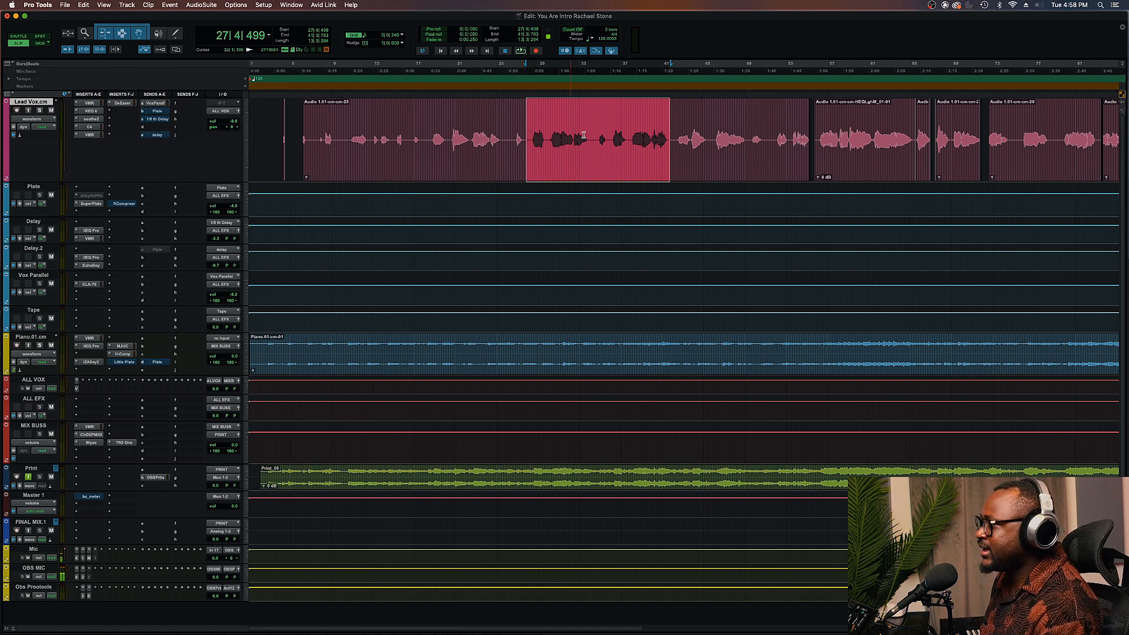
click(607, 135)
key(space)
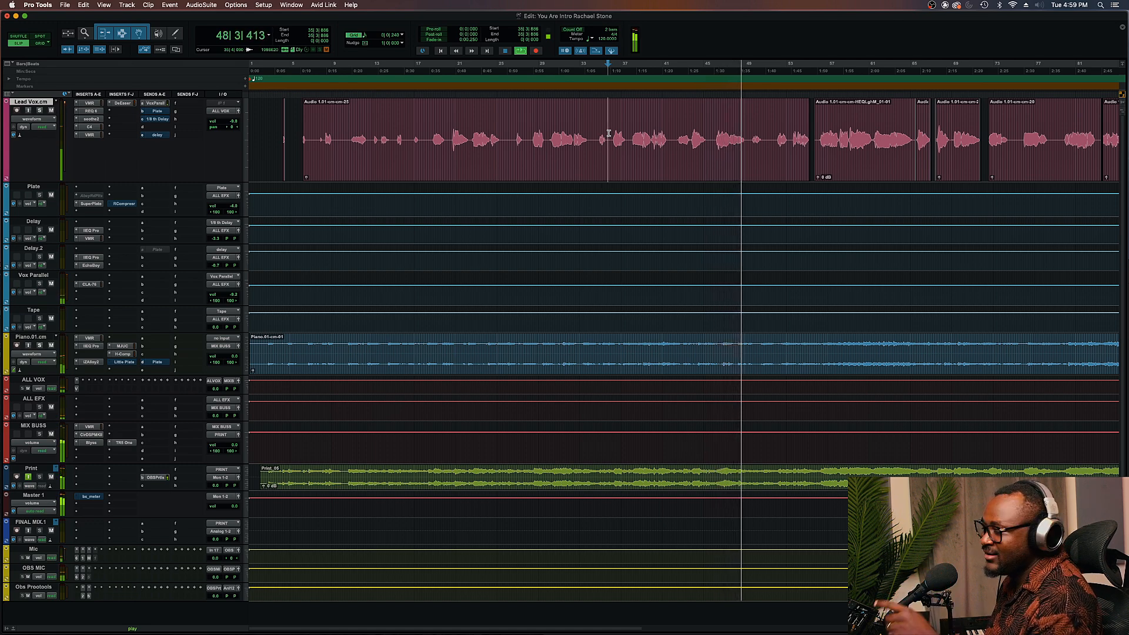
key(space)
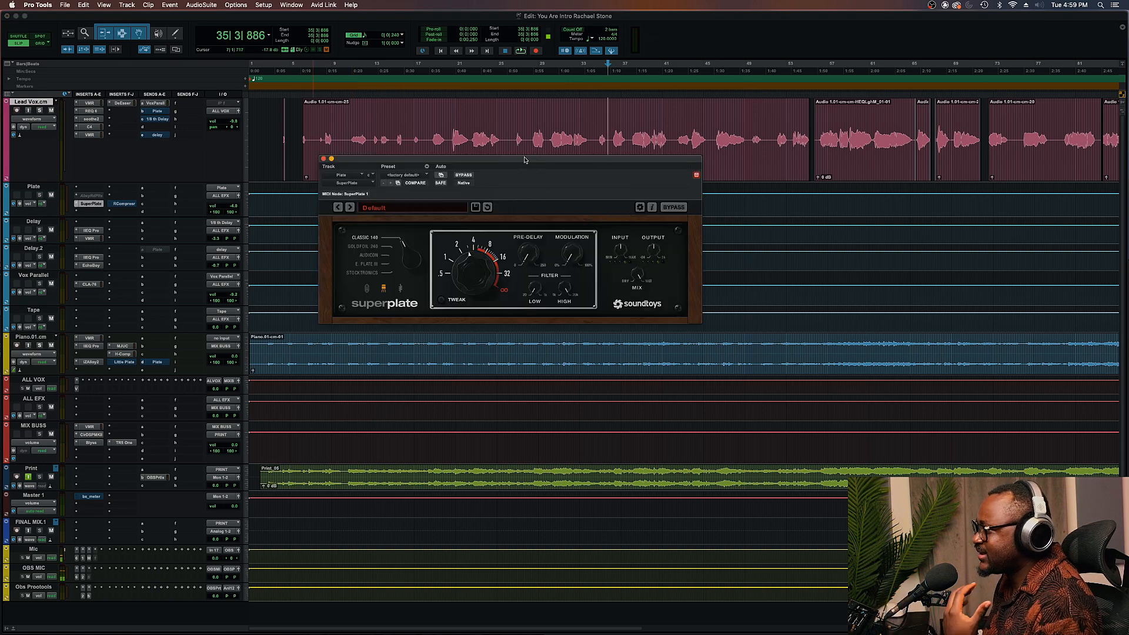
Set the playback start at about bar 20 and open the lead vocal's Plate send fader beside the SuperPlate window.
drag(525, 160, 521, 188)
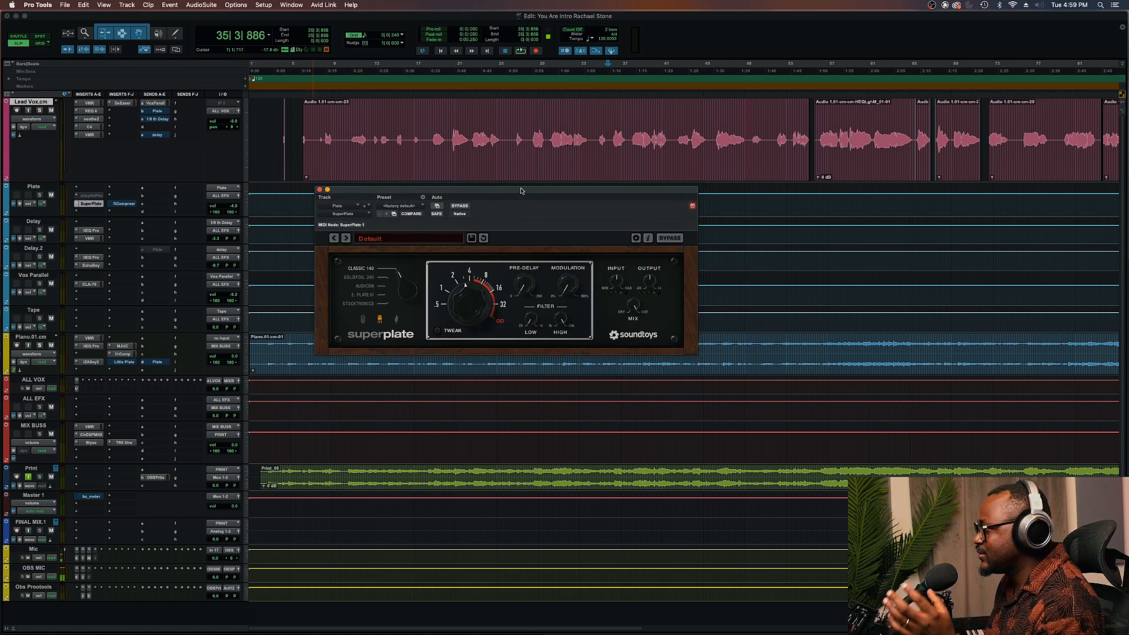
click(449, 126)
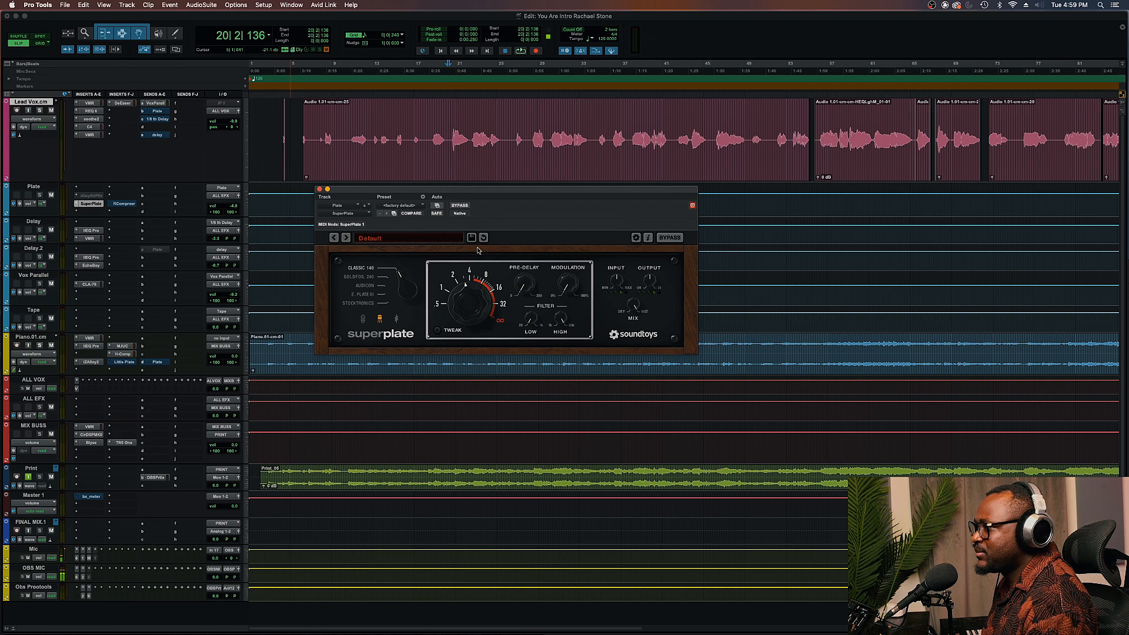
click(156, 111)
drag(43, 16, 749, 125)
click(738, 224)
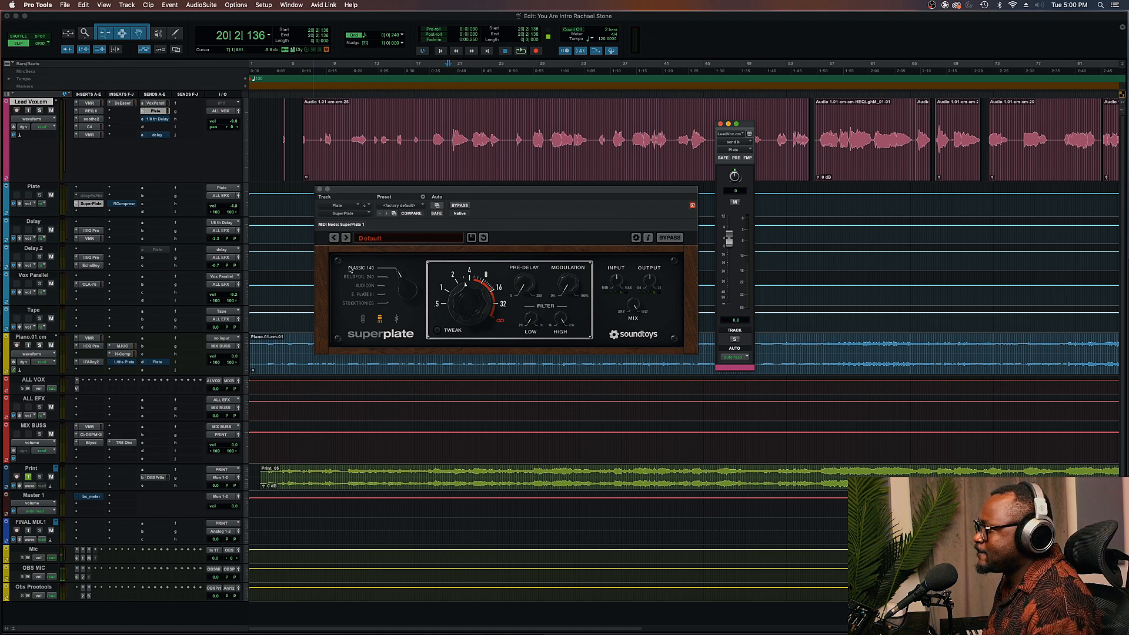
Step through SuperPlate's Stocktronics, E. Plate III, Audicon, Classic 140 and Goldfoil 240 models.
click(371, 304)
click(371, 294)
click(368, 286)
click(367, 268)
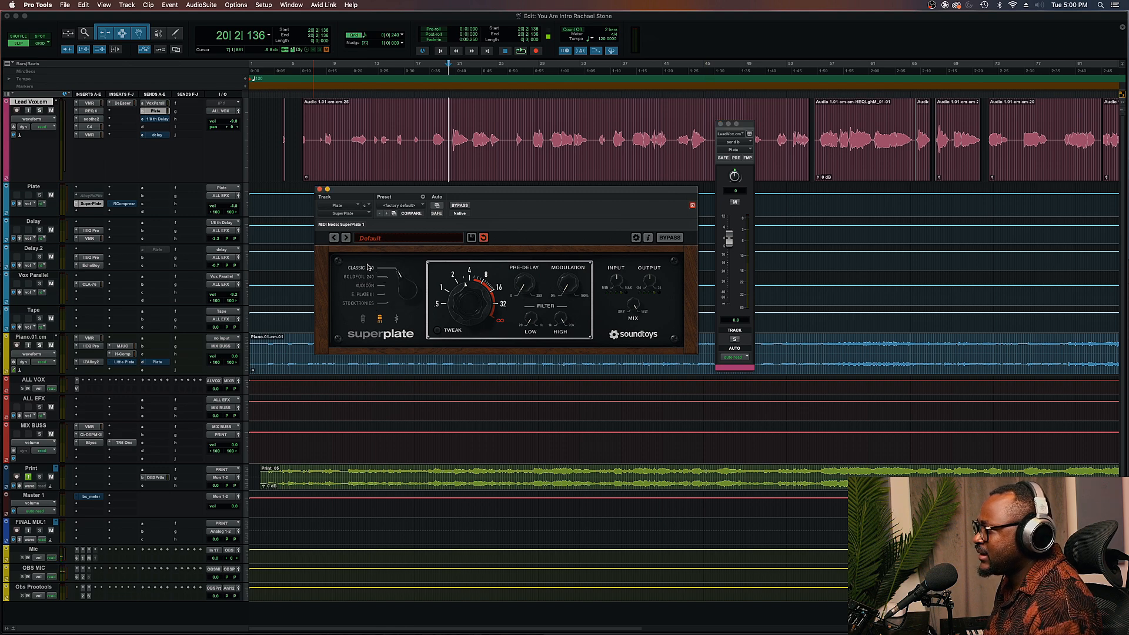
click(367, 276)
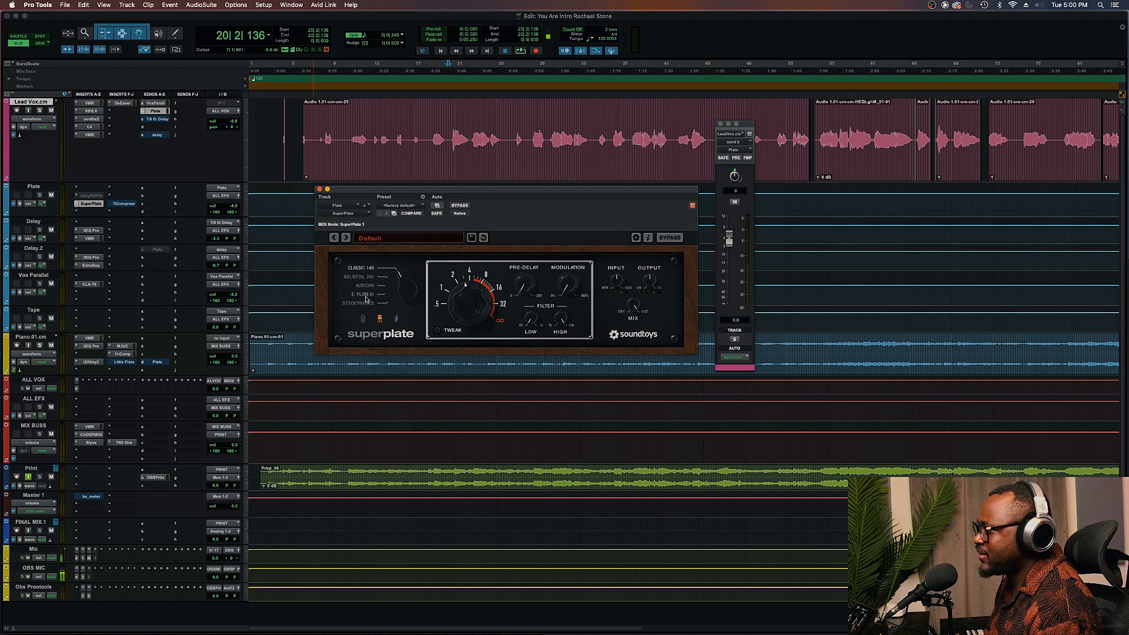
Audition the SuperPlate models on the lead vocal in the full mix during playback and settle on E. Plate III.
click(39, 110)
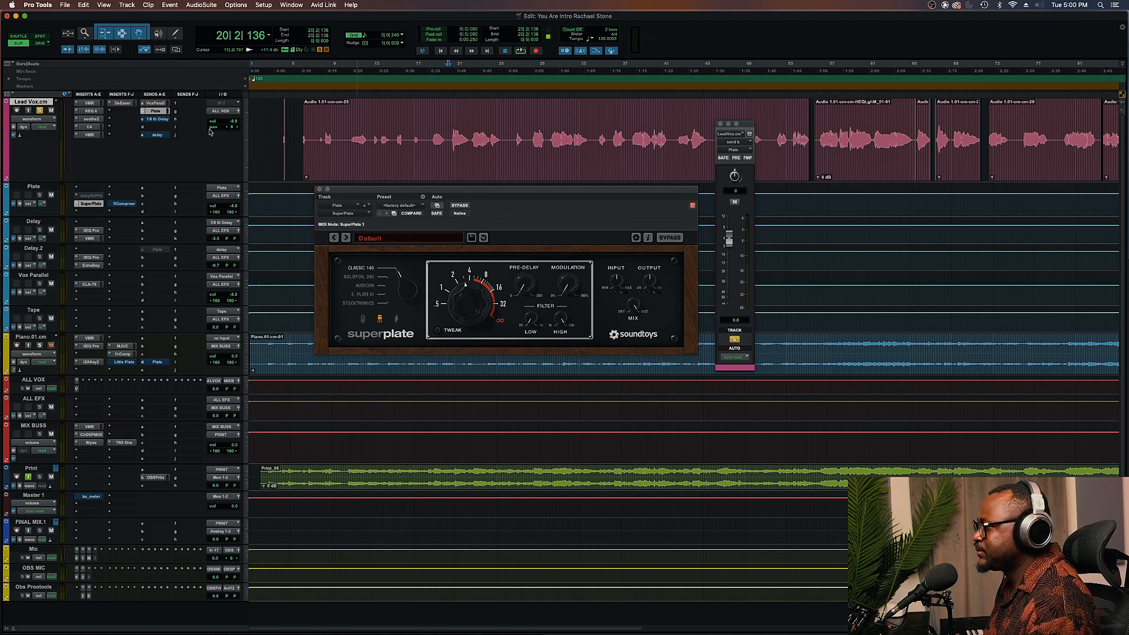
click(39, 111)
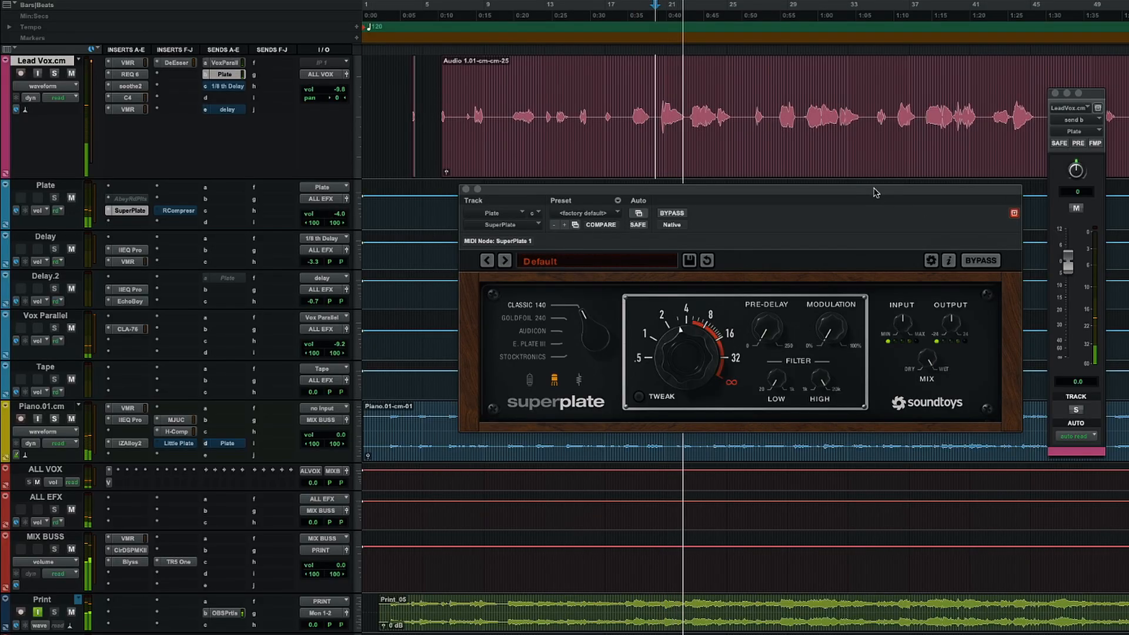
drag(875, 192, 812, 190)
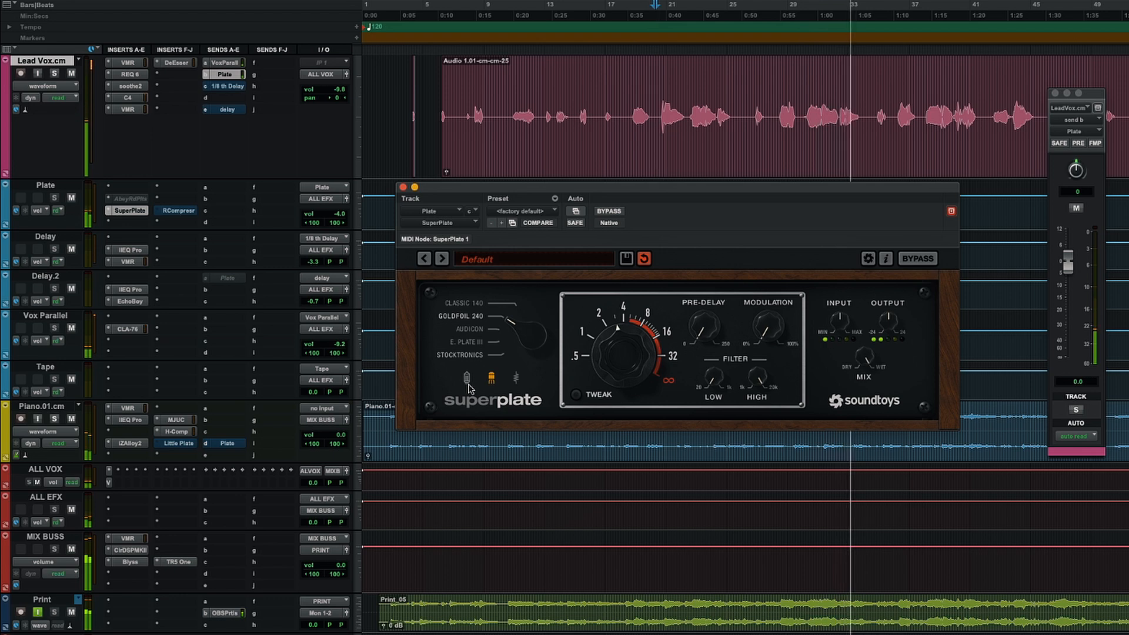
click(479, 330)
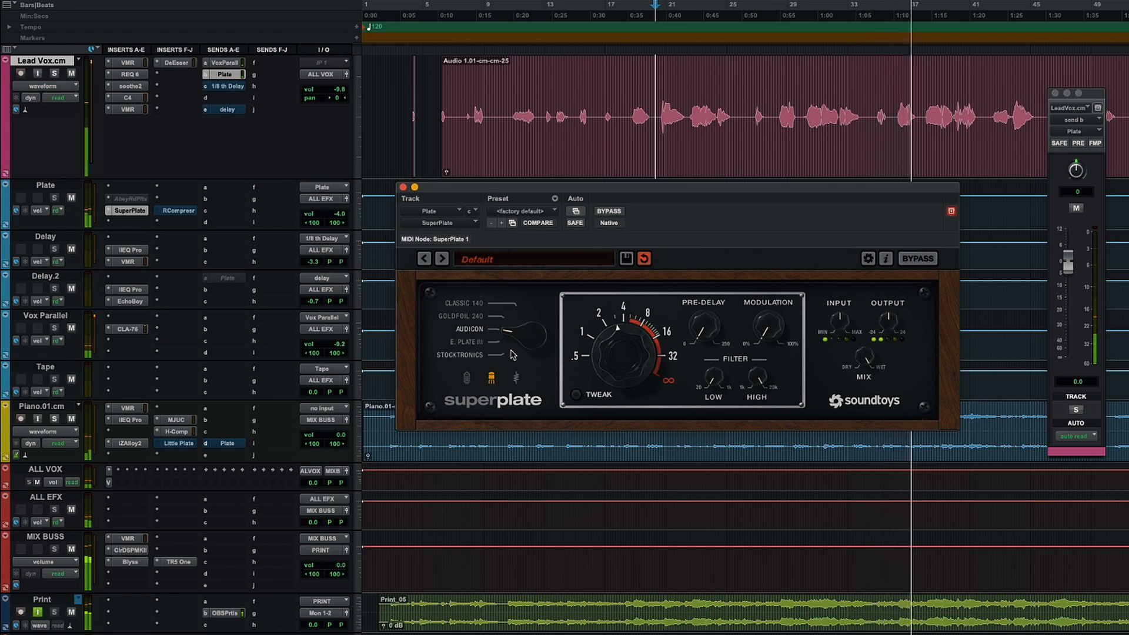
click(473, 343)
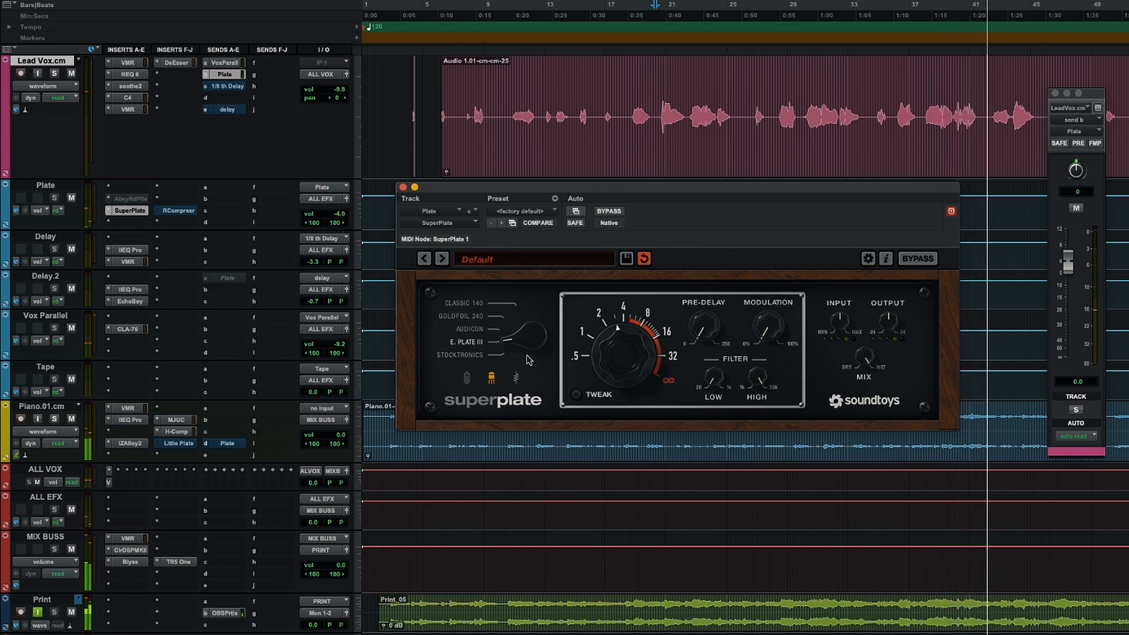
scroll(860, 150, right, 4)
scroll(857, 148, right, 5)
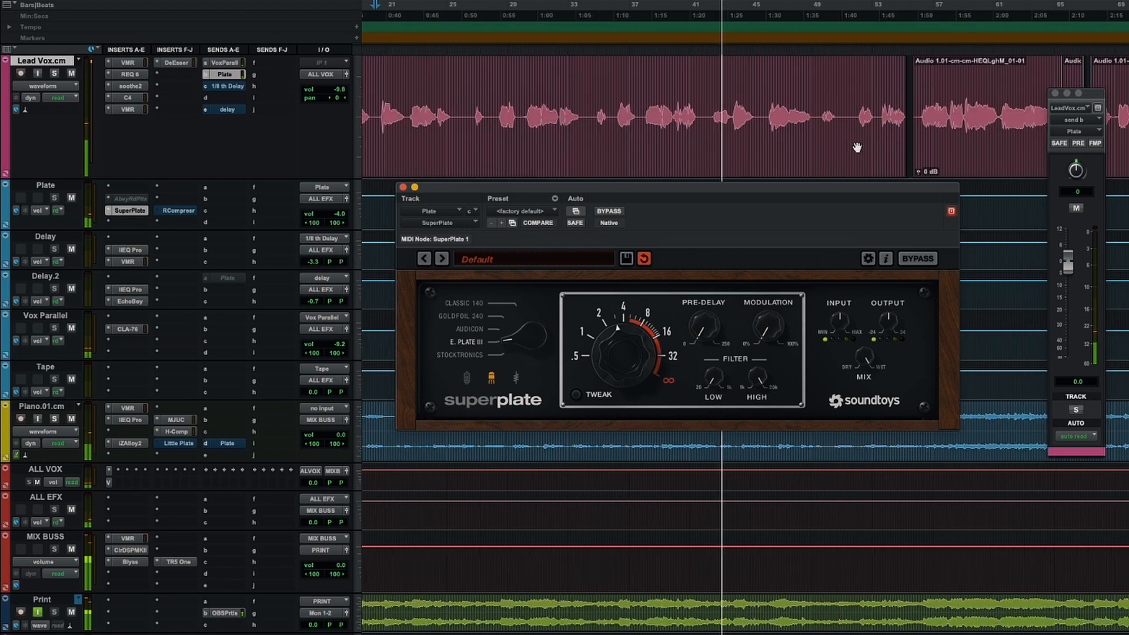
click(464, 360)
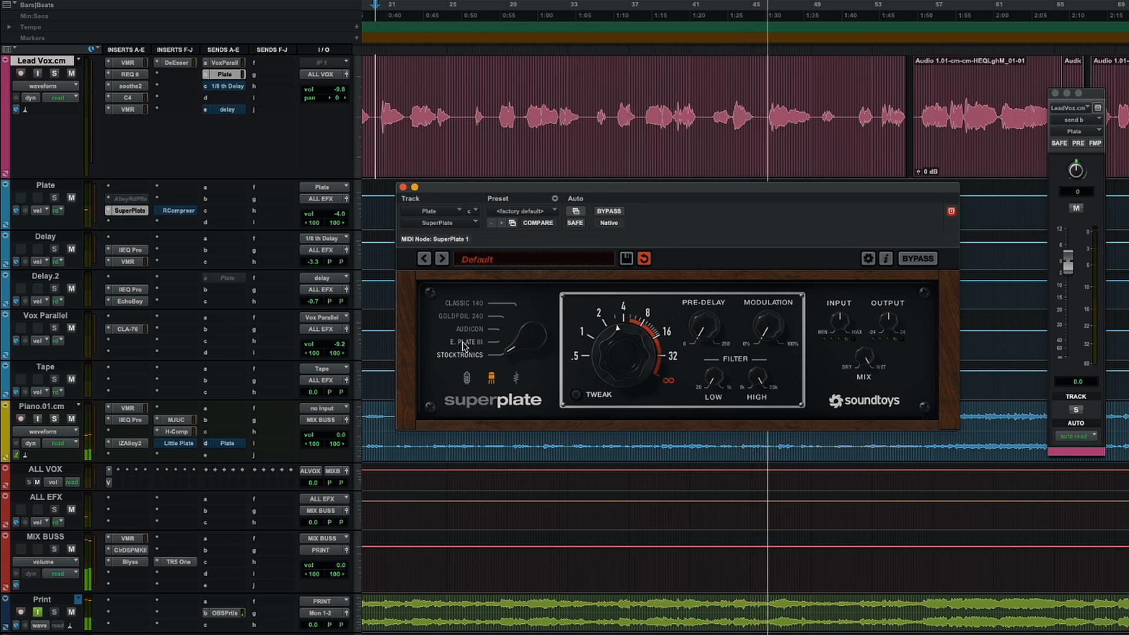
click(464, 344)
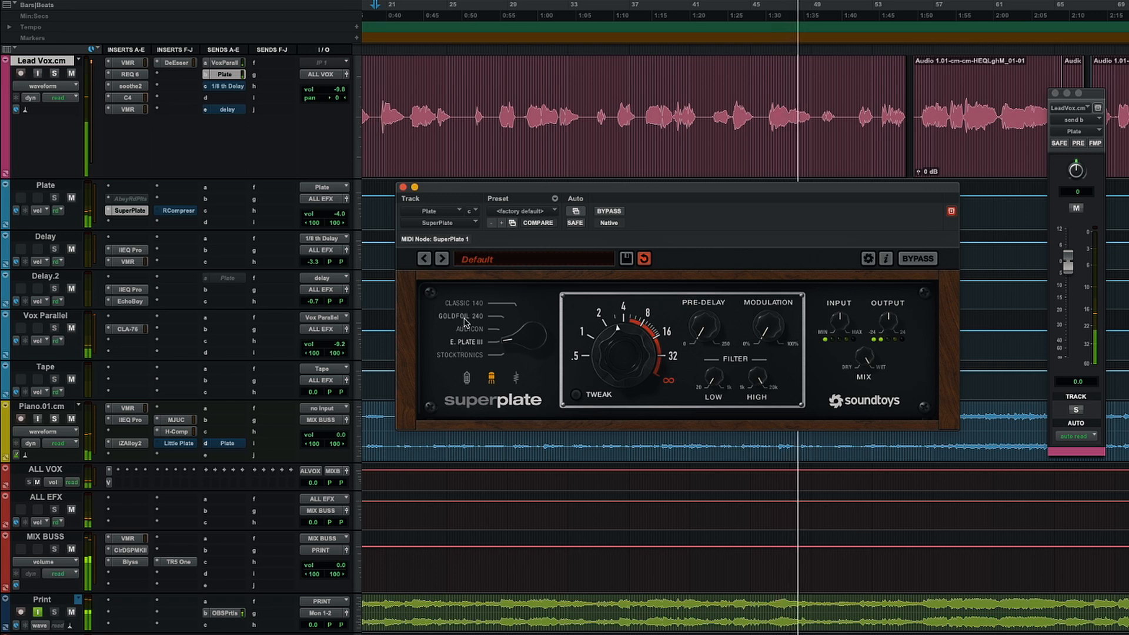
key(space)
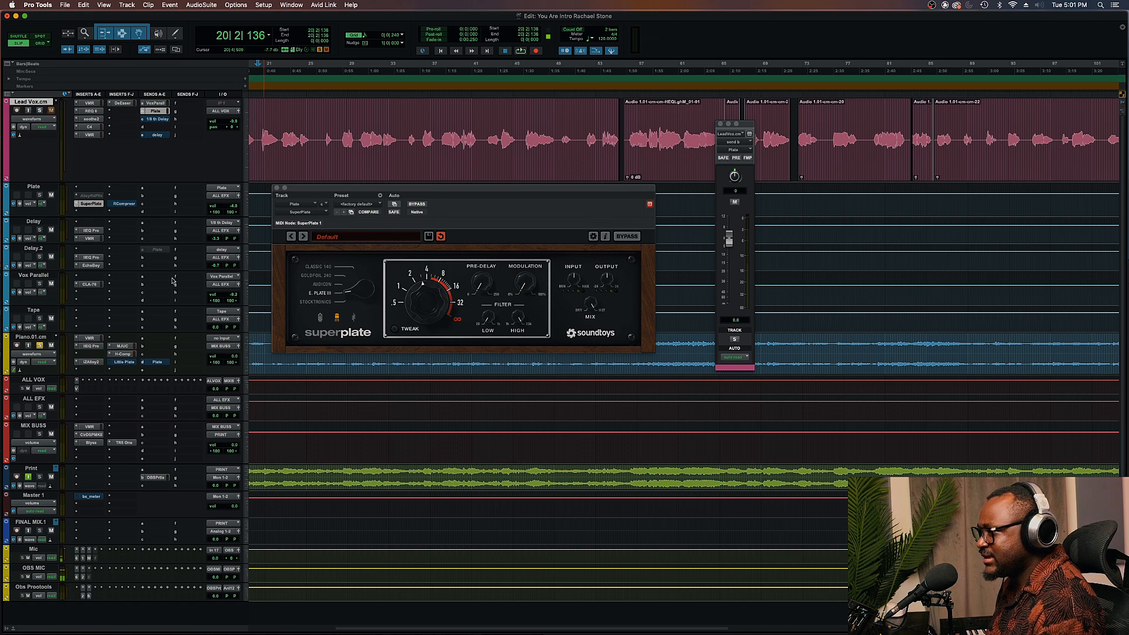
Select a piano passage starting at bar 20 and take the piano track's Little Plate reverb out of bypass.
drag(257, 337, 556, 354)
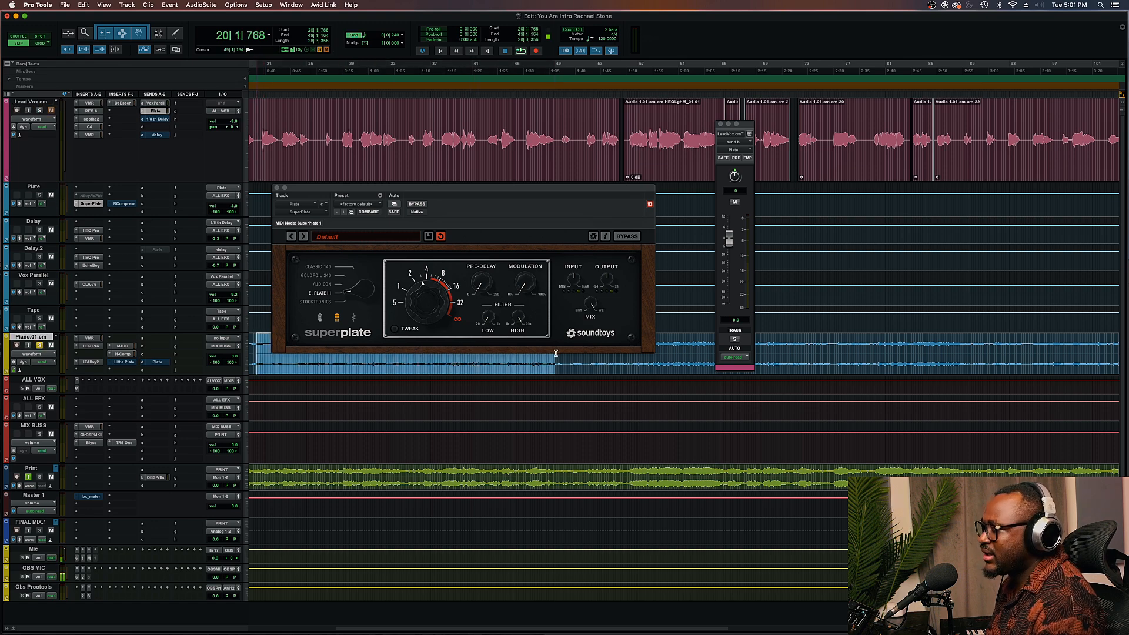
drag(423, 190, 428, 164)
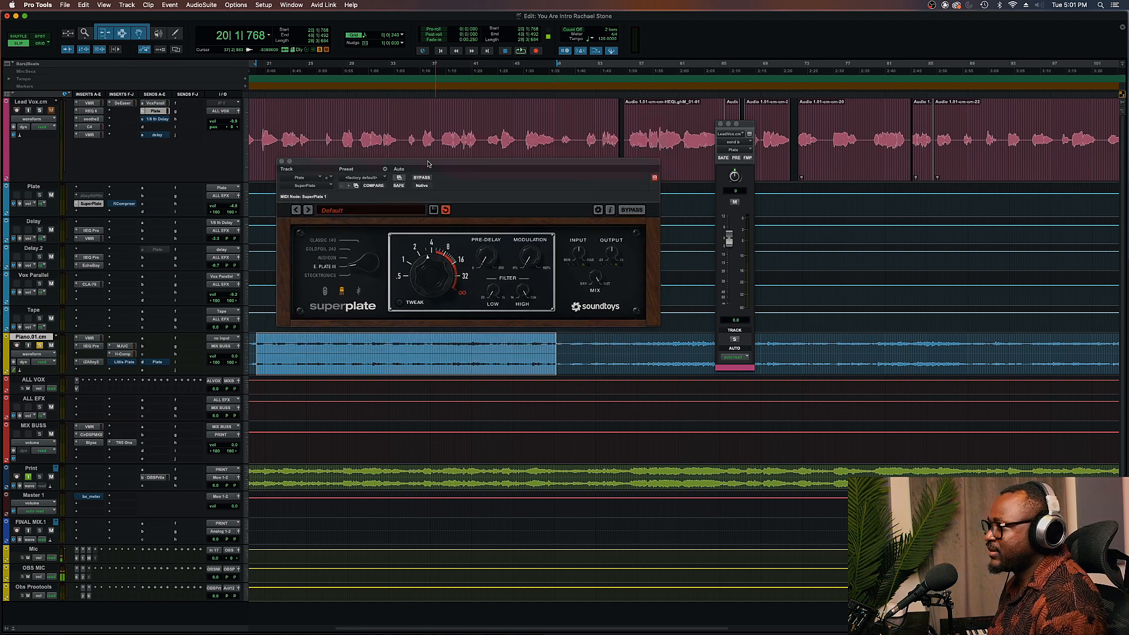
click(124, 362)
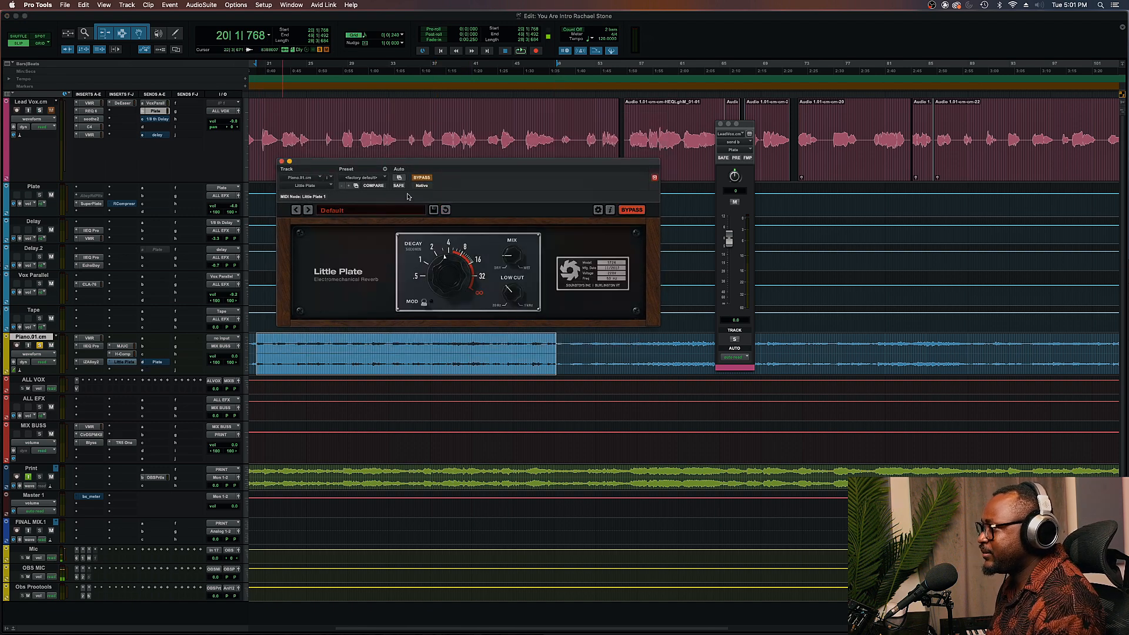
drag(418, 165, 387, 164)
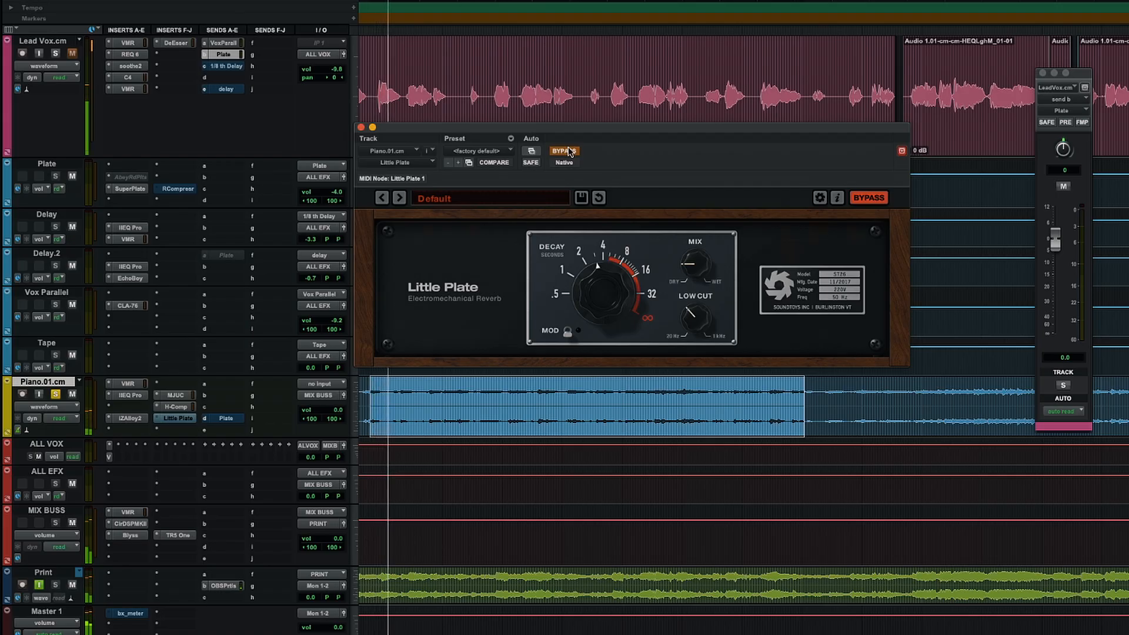
click(565, 151)
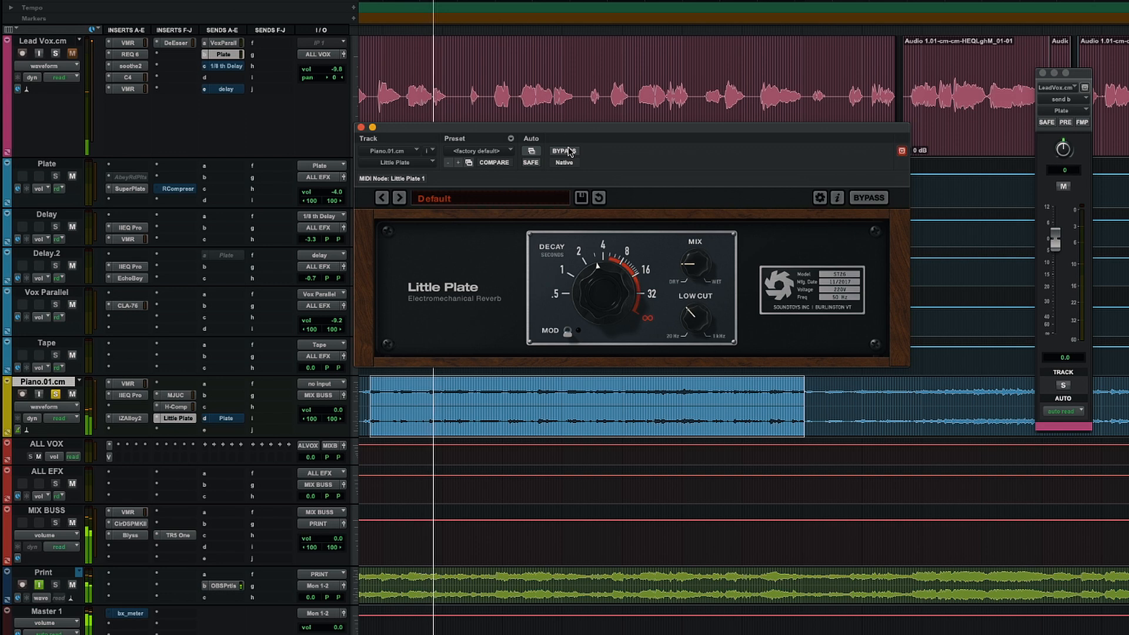
Raise Little Plate's low cut and compare the soloed piano with the reverb bypassed and active, leaving it active.
drag(695, 317, 695, 298)
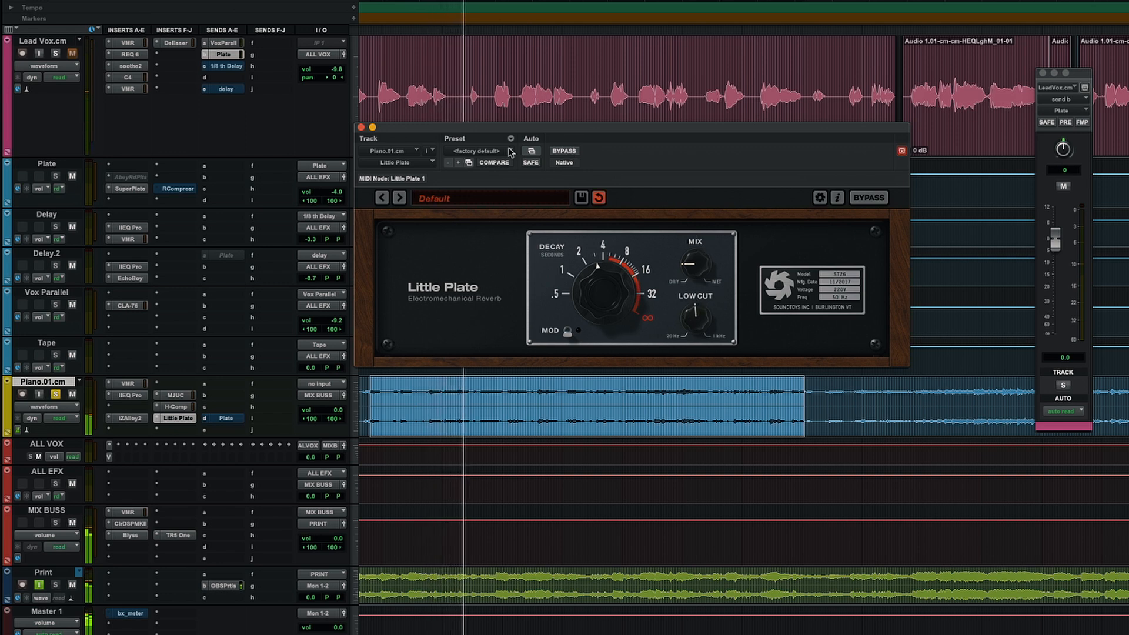
click(564, 151)
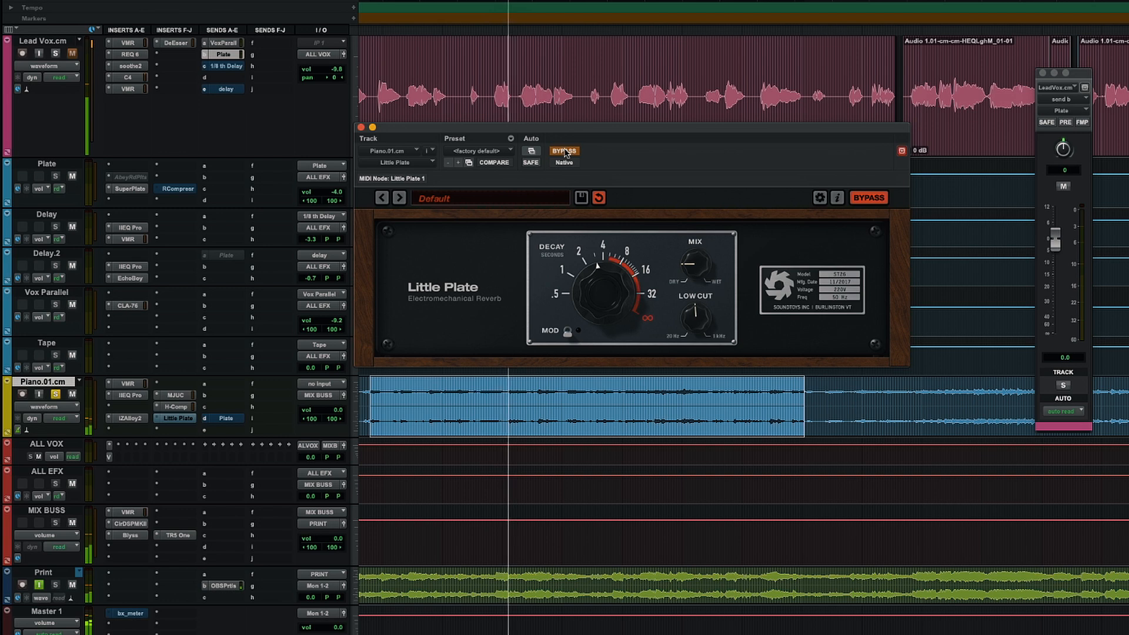
click(565, 152)
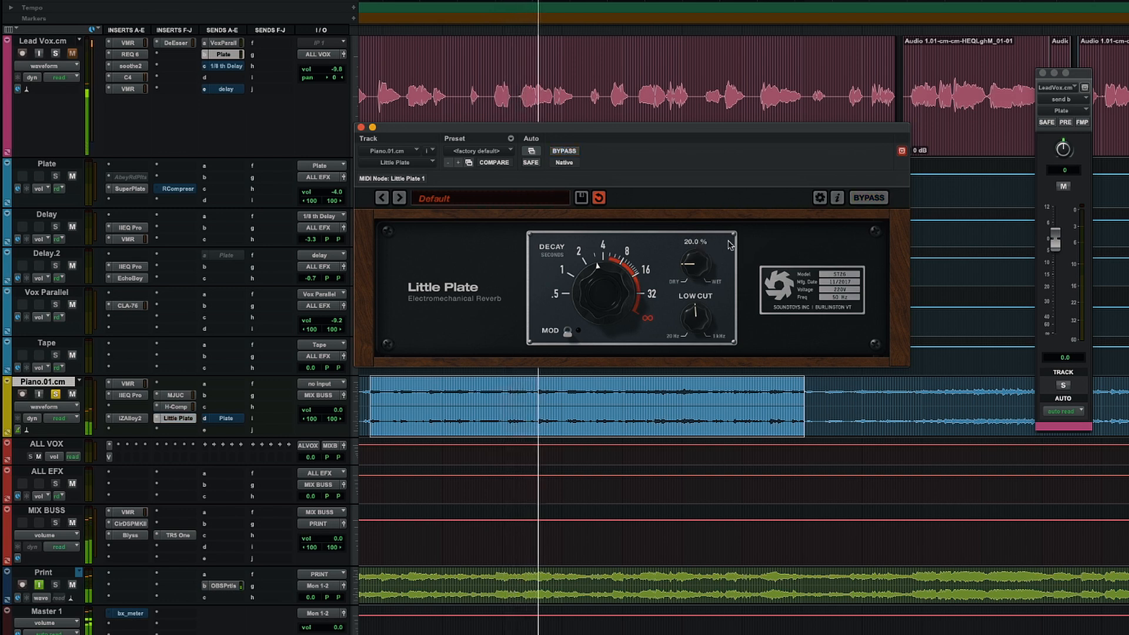
key(space)
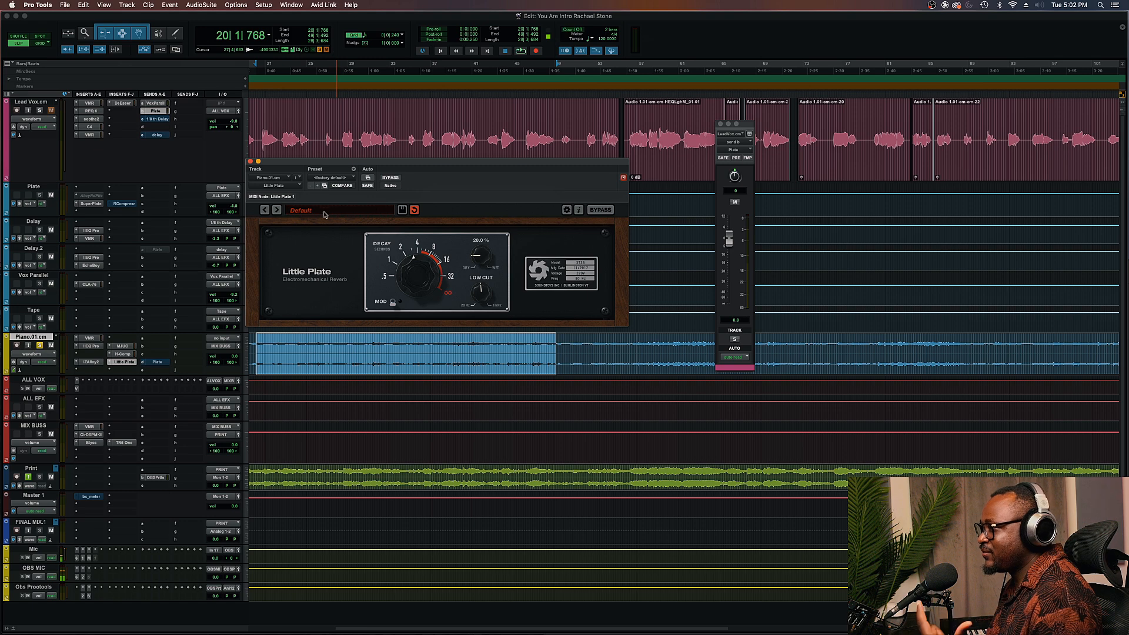
Check the piano's Plate send fader, closing it and the Little Plate window when done.
click(162, 364)
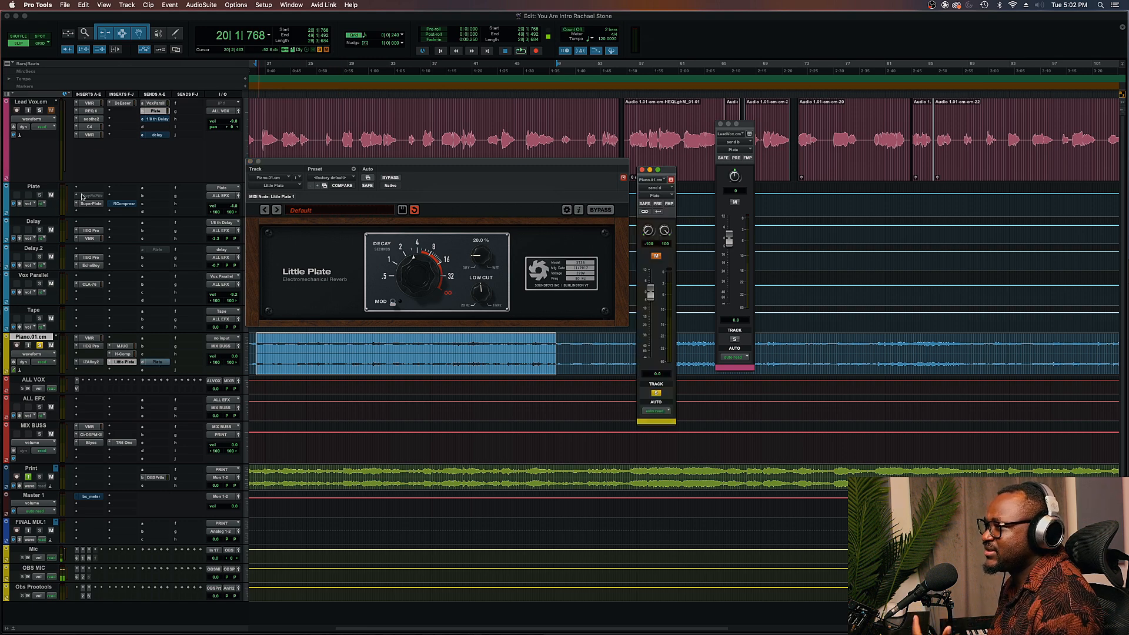
click(642, 170)
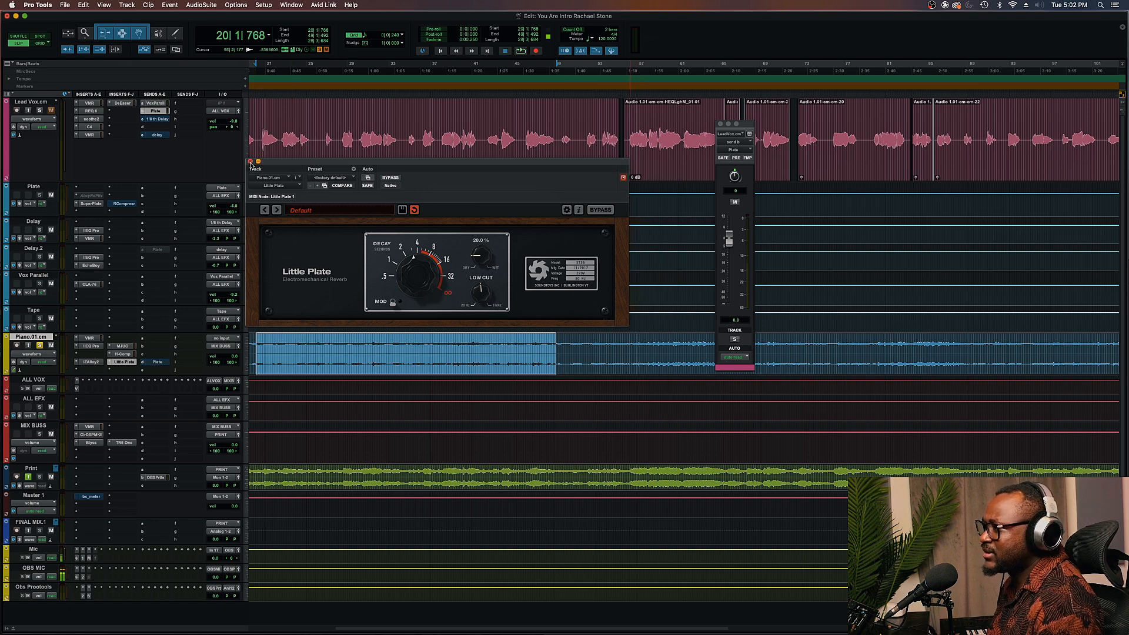
click(251, 162)
Play the soloed lead vocal from bar 29 with SuperPlate open and set its Plate send level to -0.4.
click(354, 127)
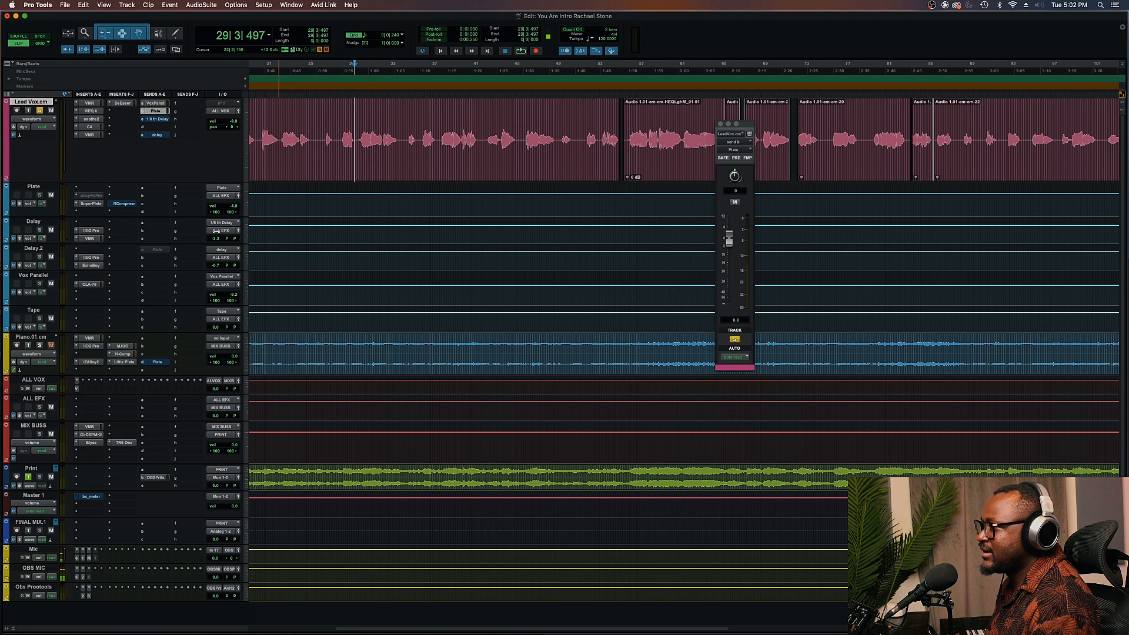
key(space)
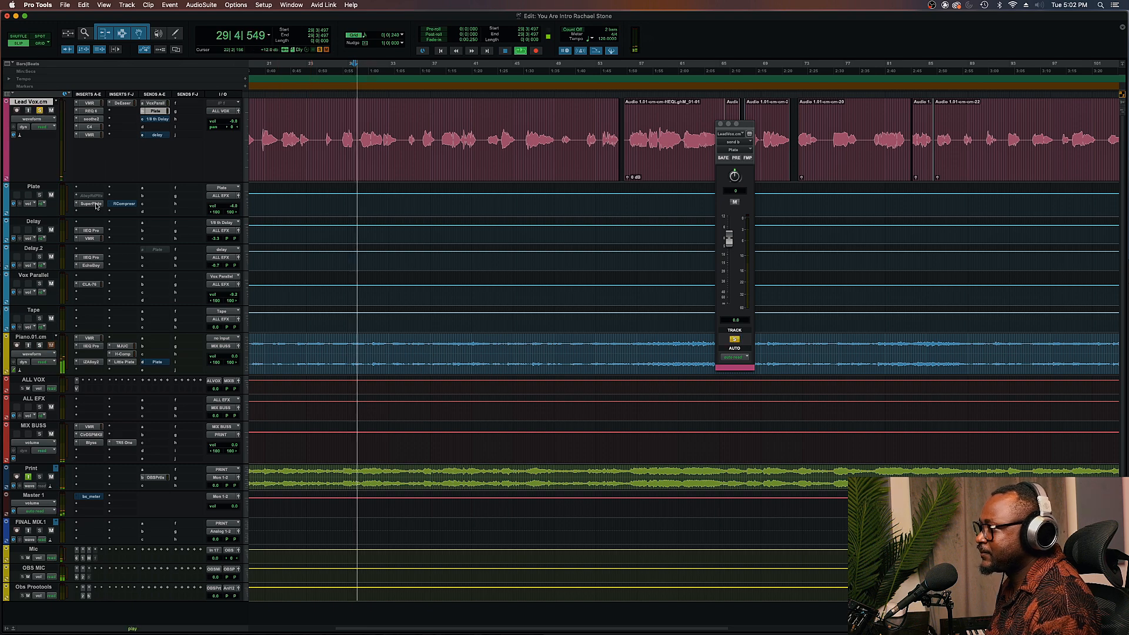
click(91, 204)
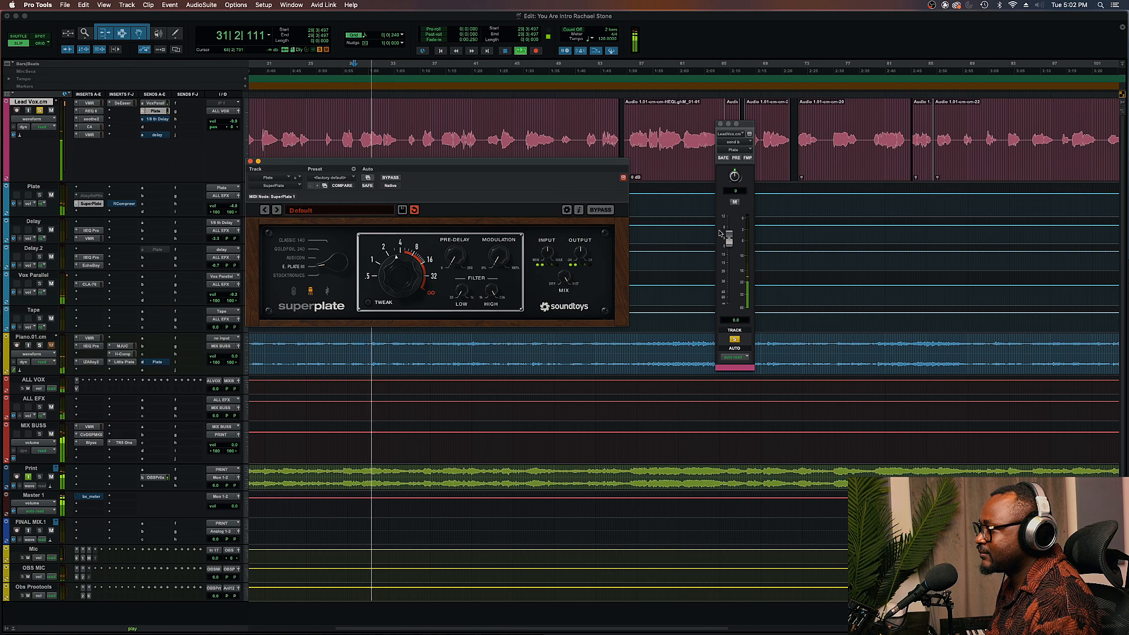
drag(731, 246, 731, 247)
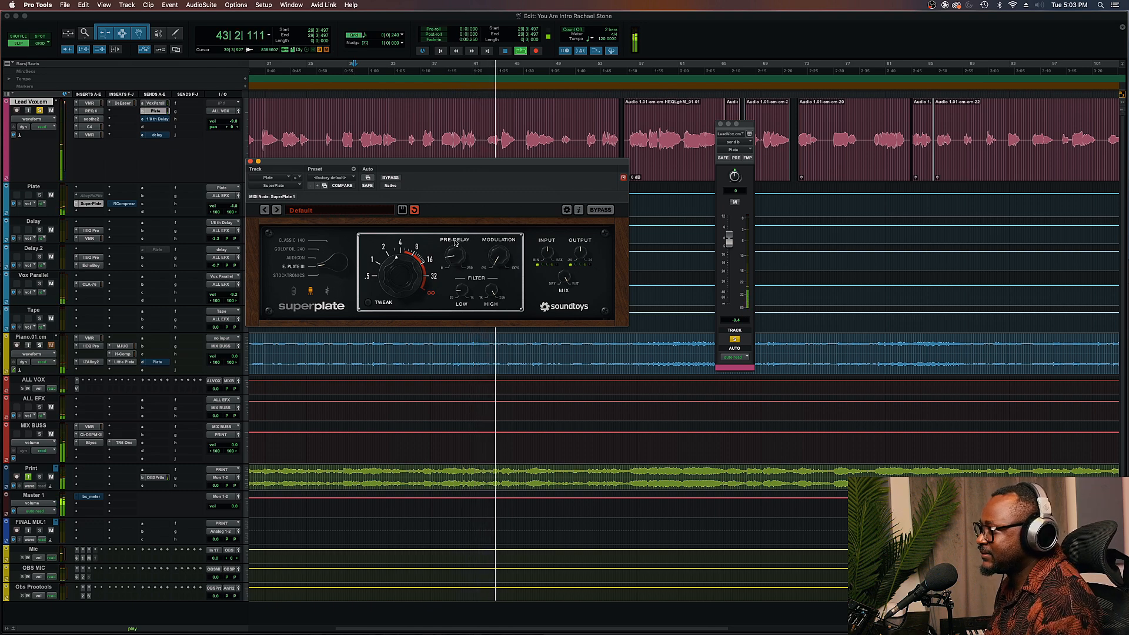
Set SuperPlate's pre-delay to 36 msec and replay the lead vocal from bar 46.
drag(457, 260, 454, 257)
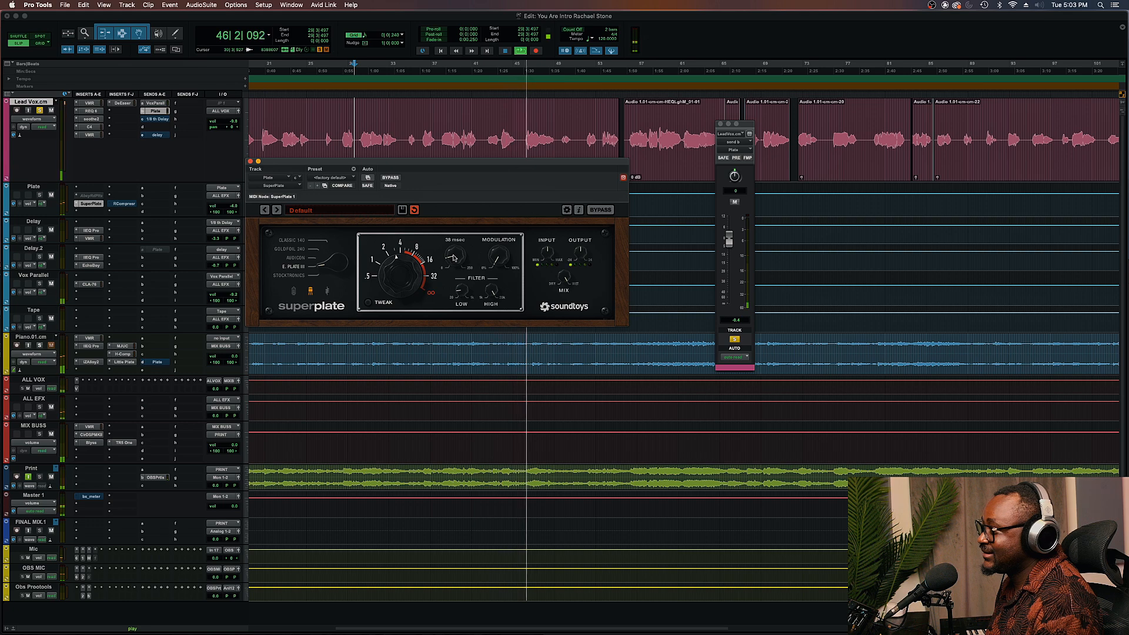
drag(454, 258, 453, 258)
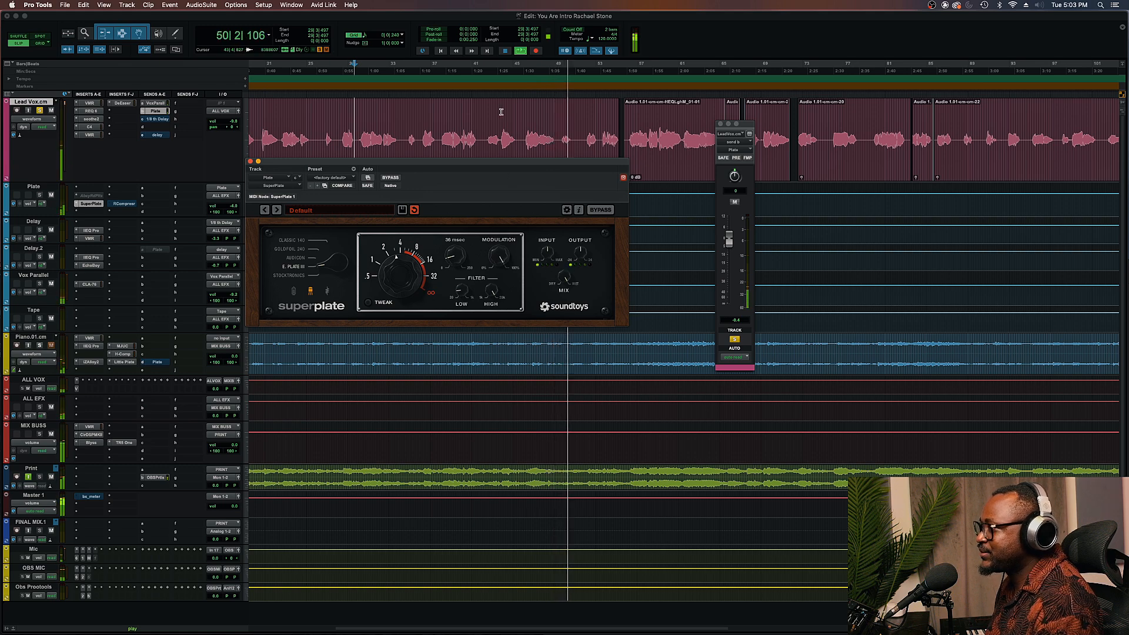
click(524, 129)
key(space)
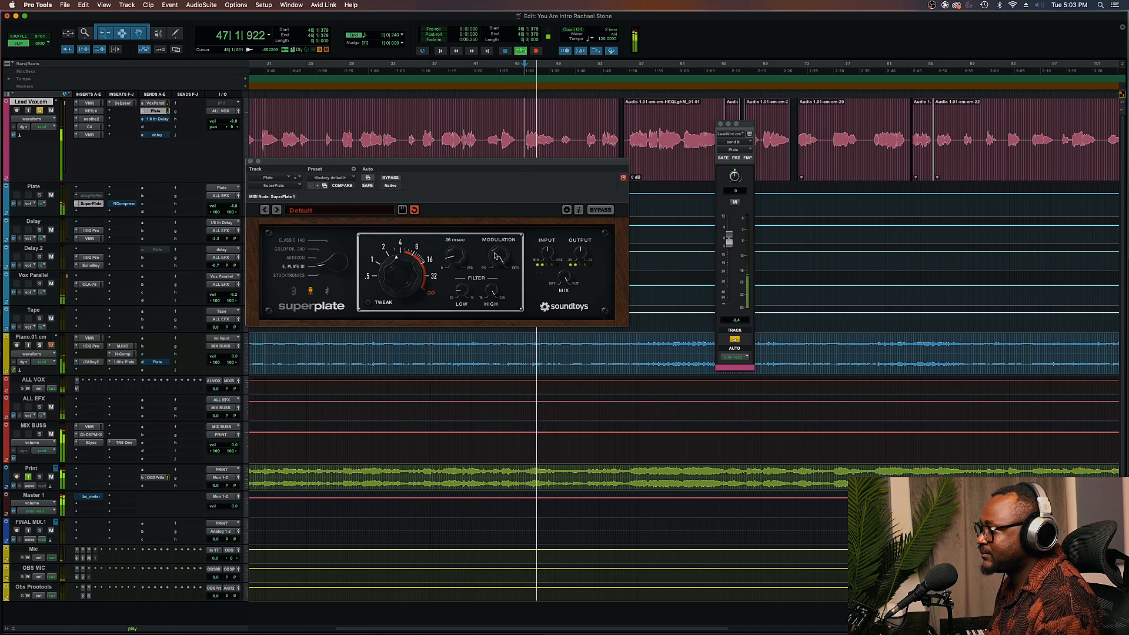
Lower SuperPlate's high filter and set the lead vocal's Plate send to -10.7 with the vocal unsoloed.
drag(492, 292, 493, 302)
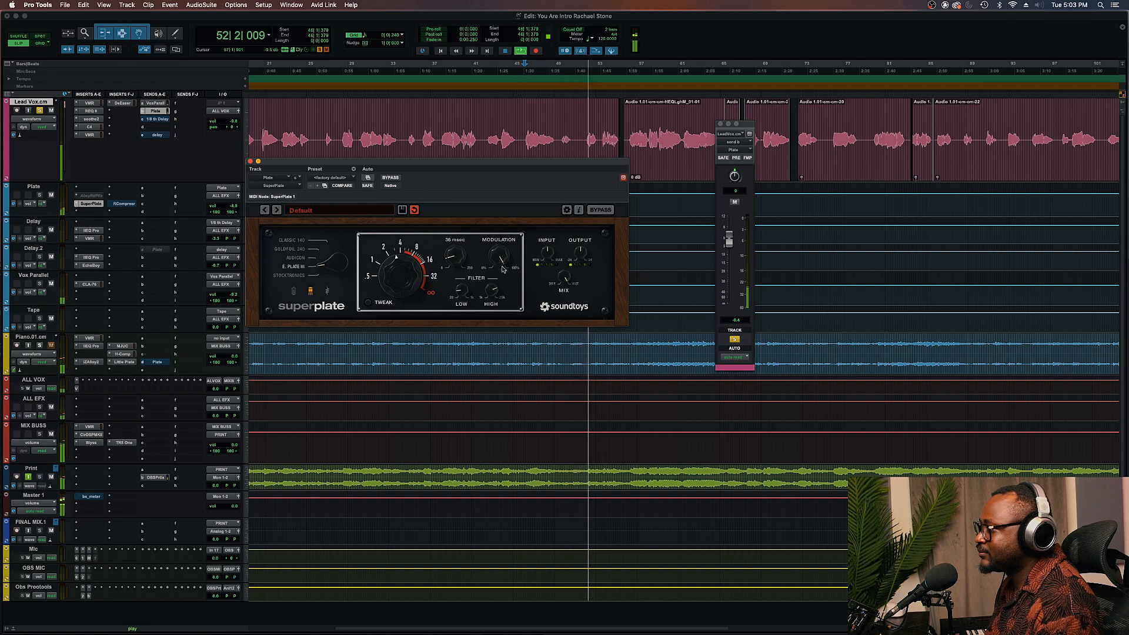
click(40, 111)
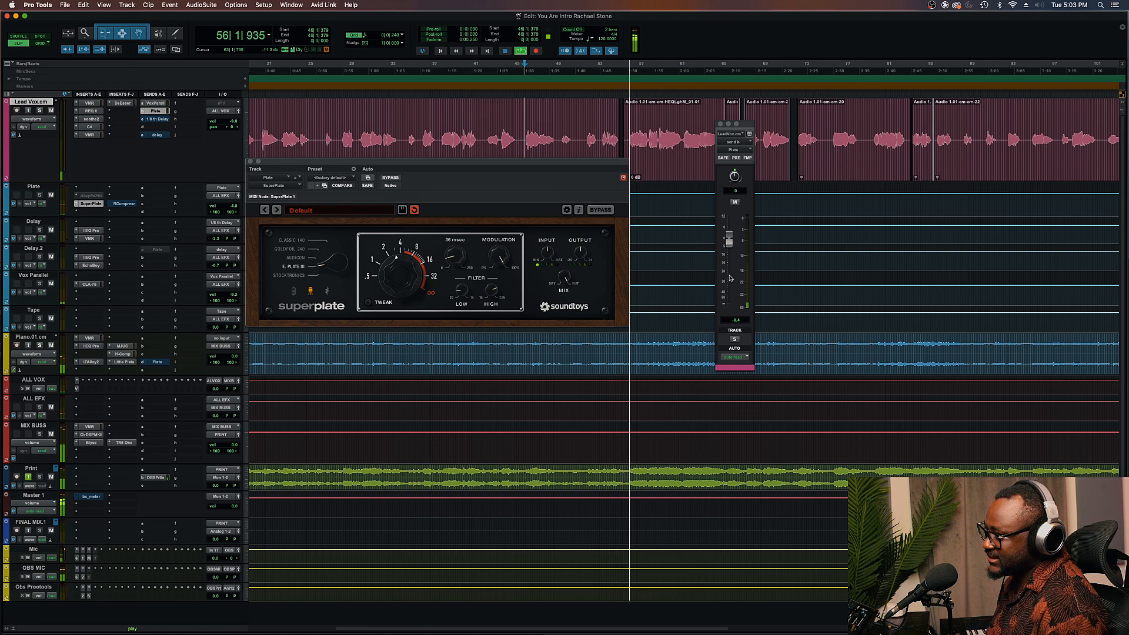
click(730, 241)
drag(730, 242, 730, 258)
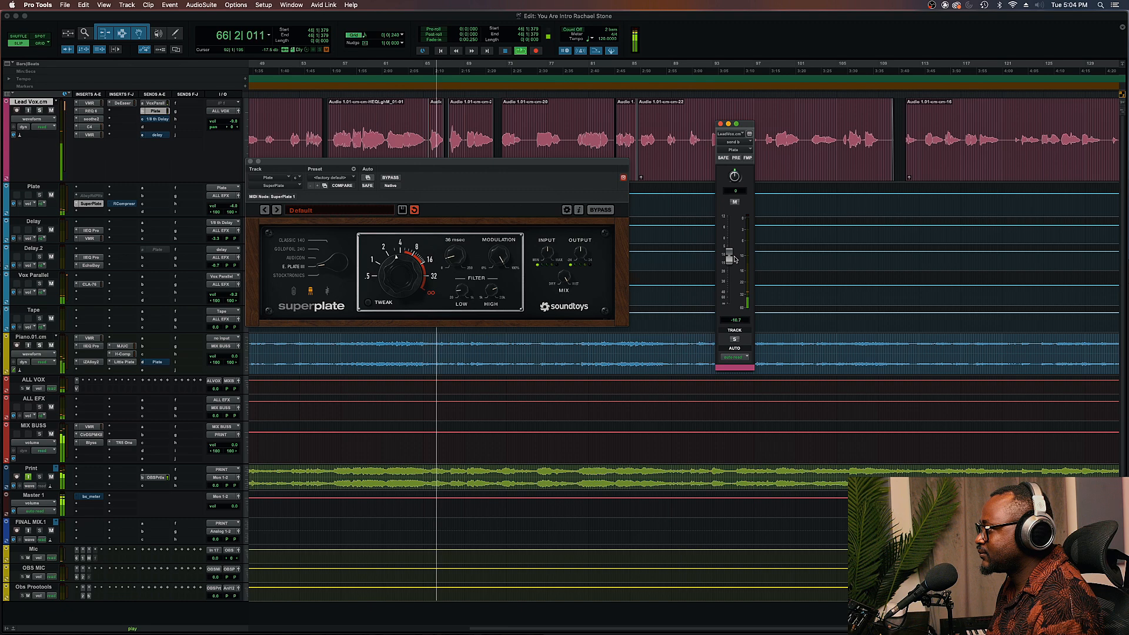
Compare the full mix with the lead vocal's Plate send muted and active, leaving it active and stopping playback.
click(735, 203)
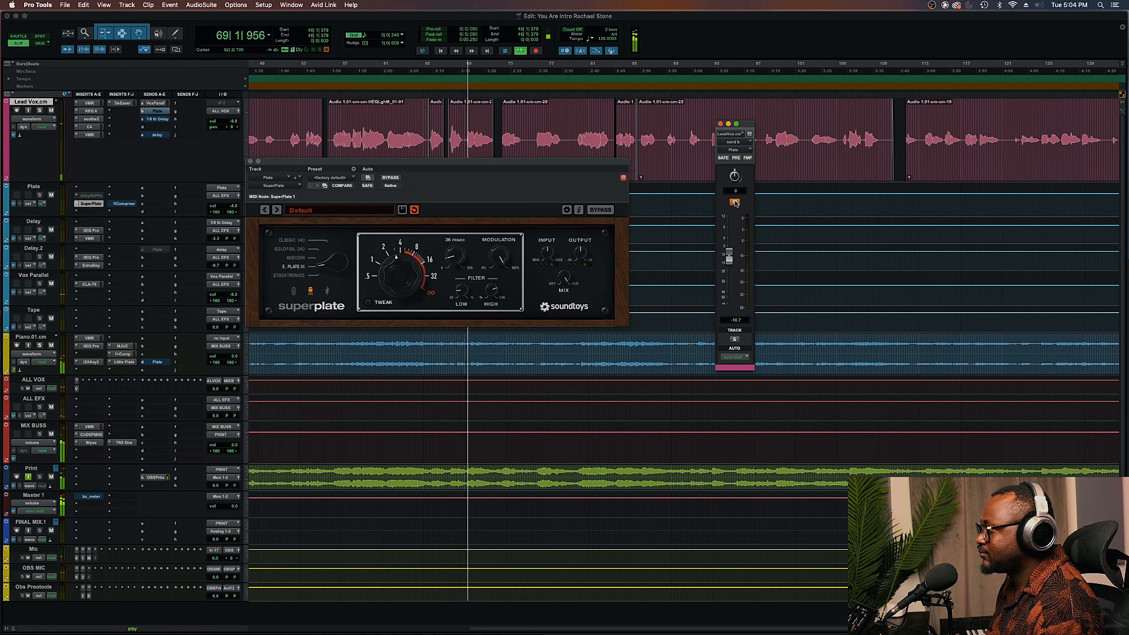
click(734, 203)
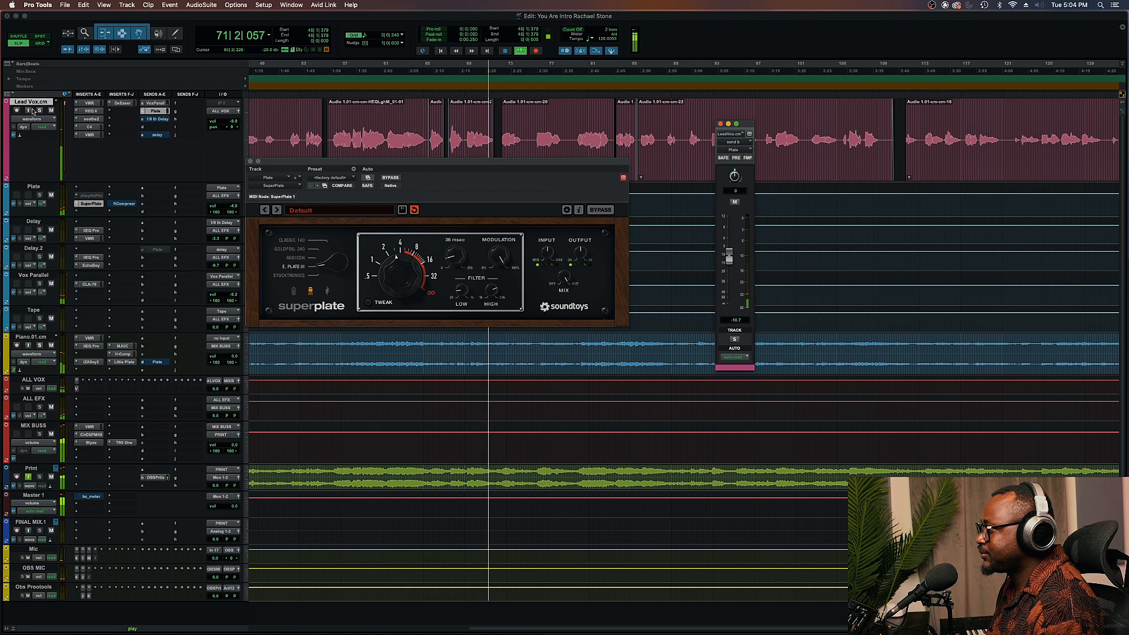
key(space)
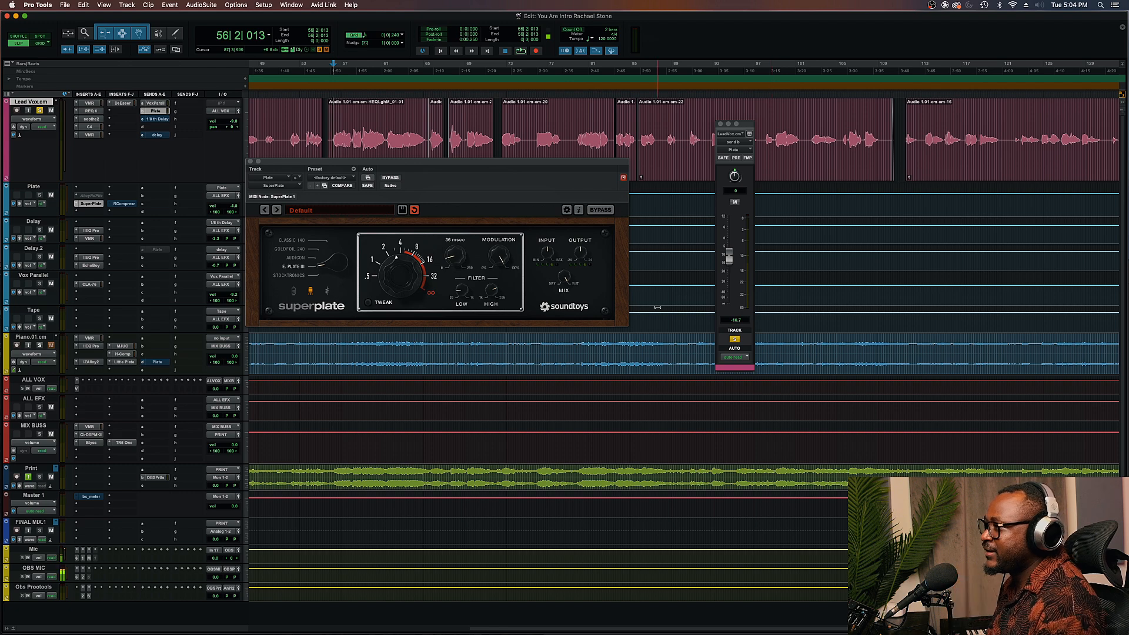
Play the soloed lead vocal from bar 56 and compare it with the Plate send muted and active.
key(space)
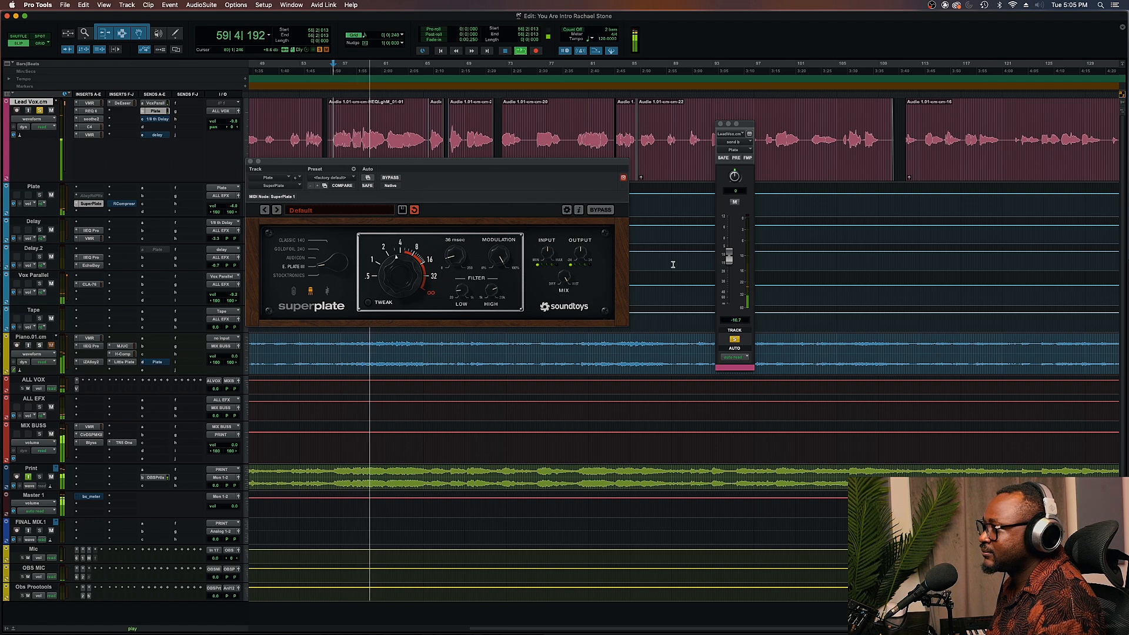
click(734, 202)
drag(745, 132, 670, 133)
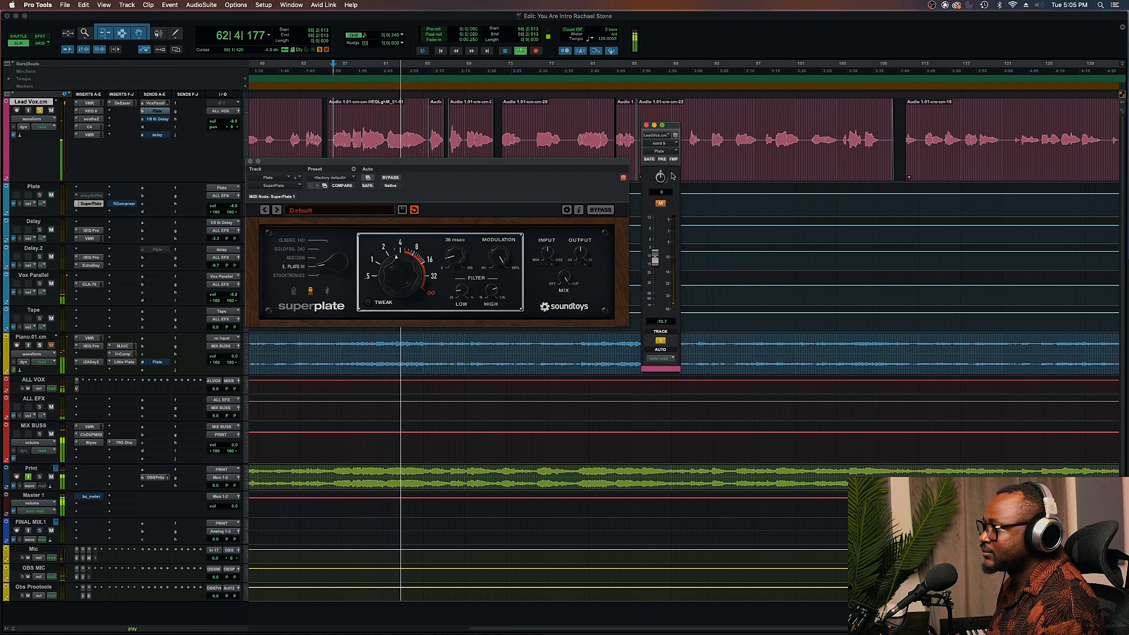
click(661, 203)
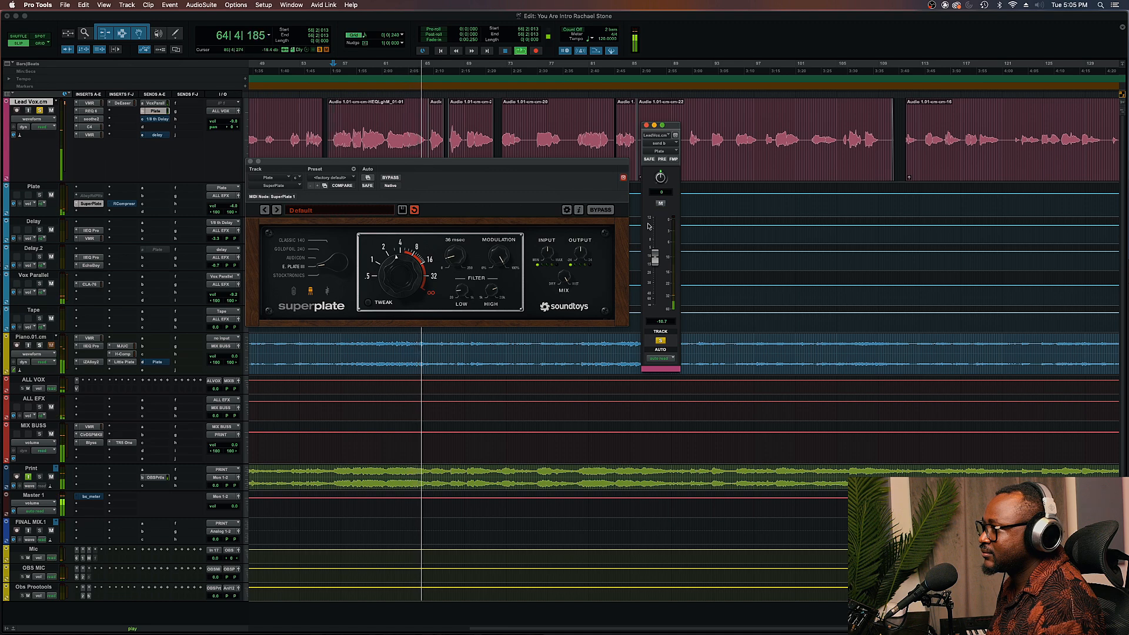
key(space)
Close the SuperPlate and Plate send windows, briefly reopening SuperPlate to check its settings.
click(251, 161)
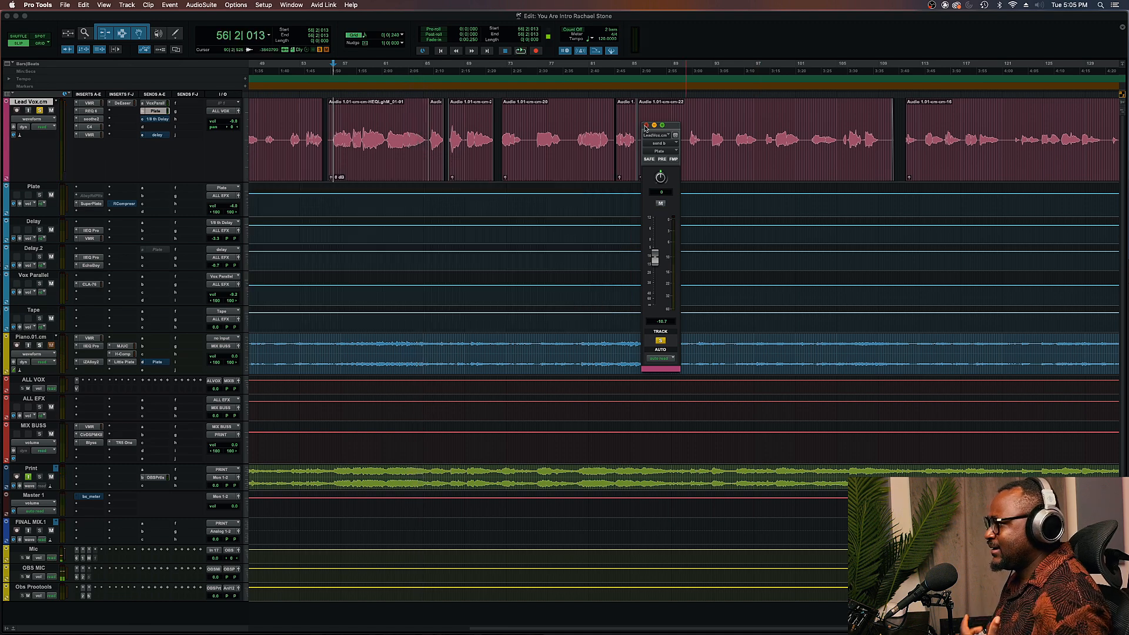
click(646, 126)
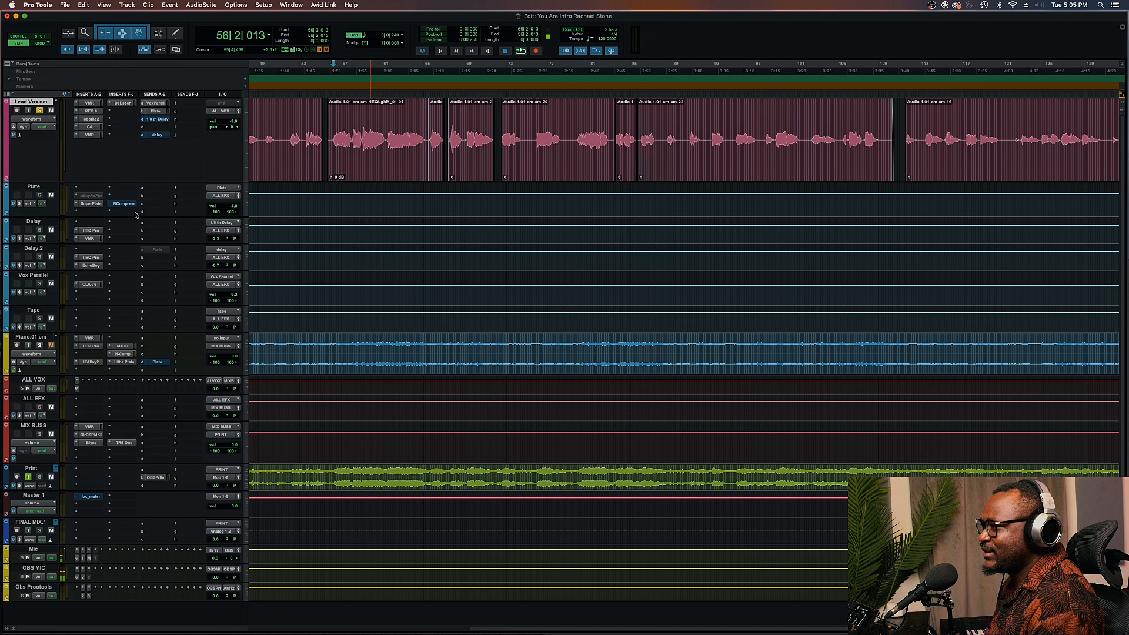
click(91, 204)
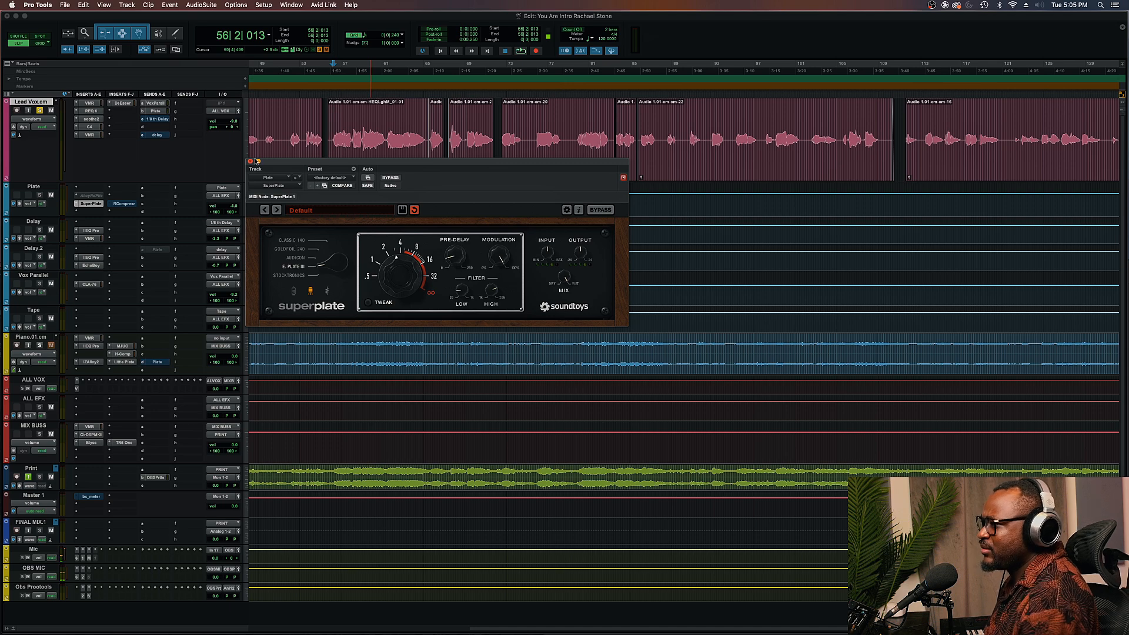
click(251, 162)
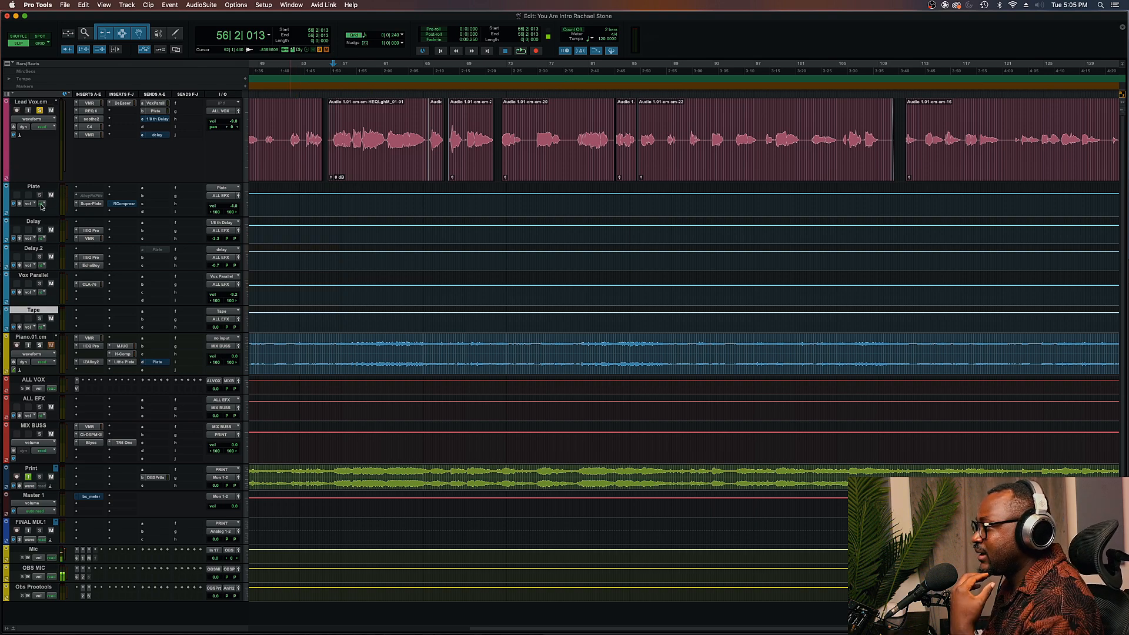
click(34, 187)
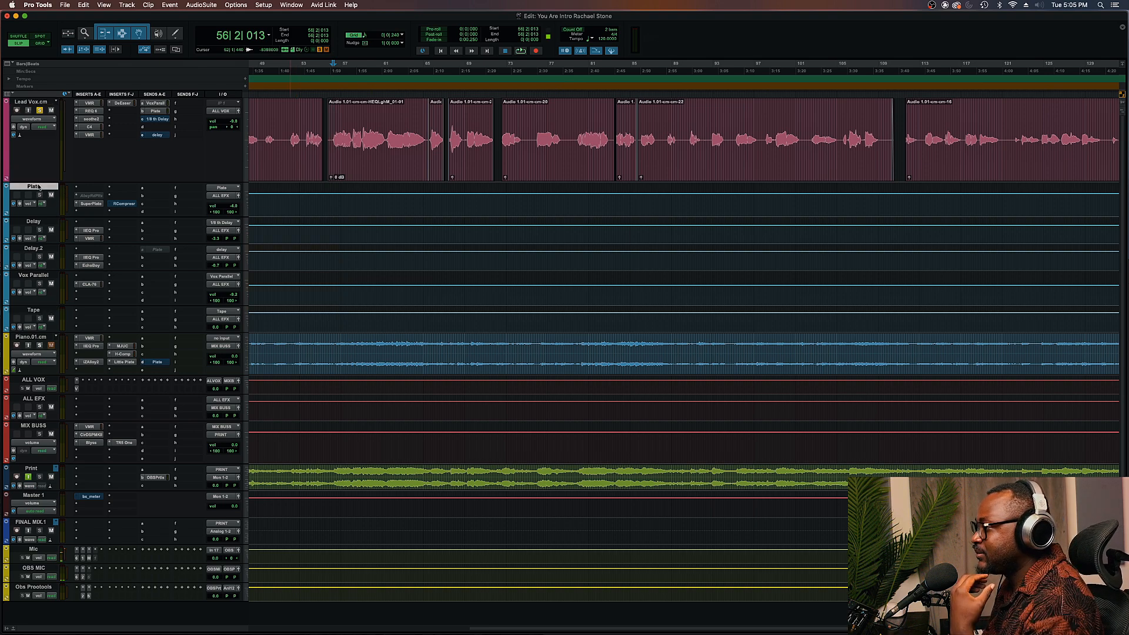
right_click(38, 186)
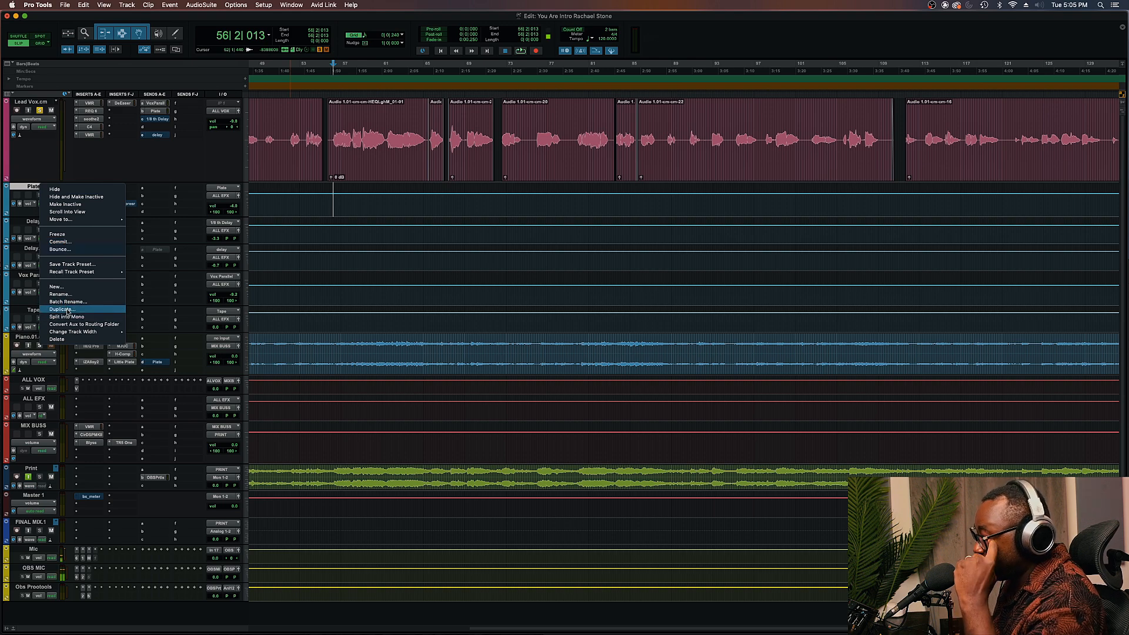
click(31, 224)
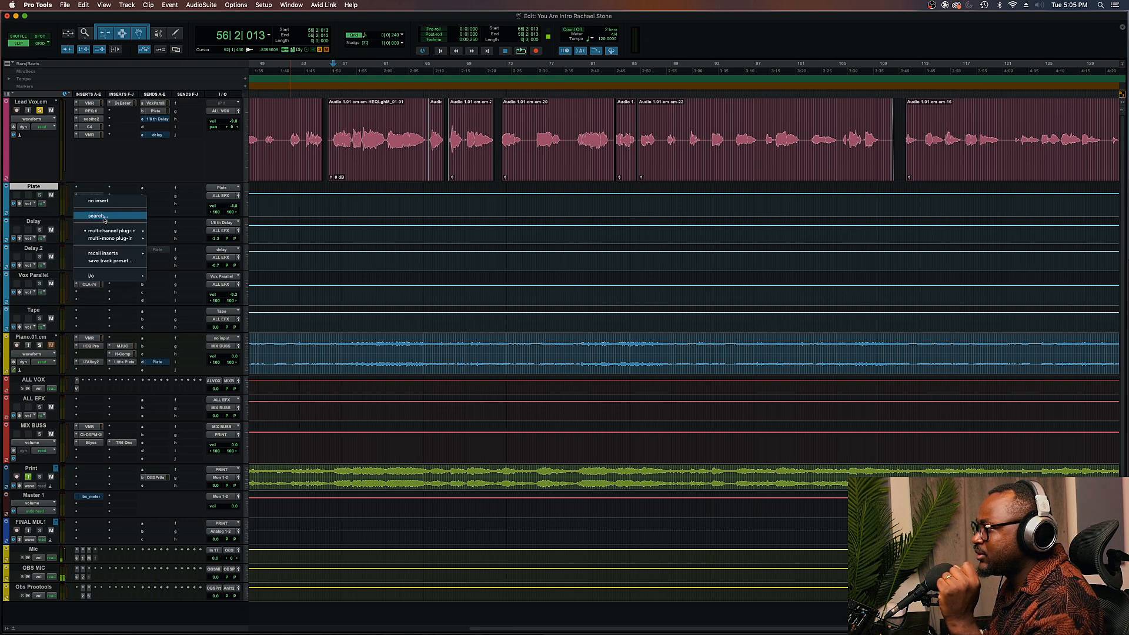
Insert the stereo MannyM Reverb on the Delay track and set its reverb type to Chamber.
click(76, 240)
click(96, 211)
mouse_move(122, 224)
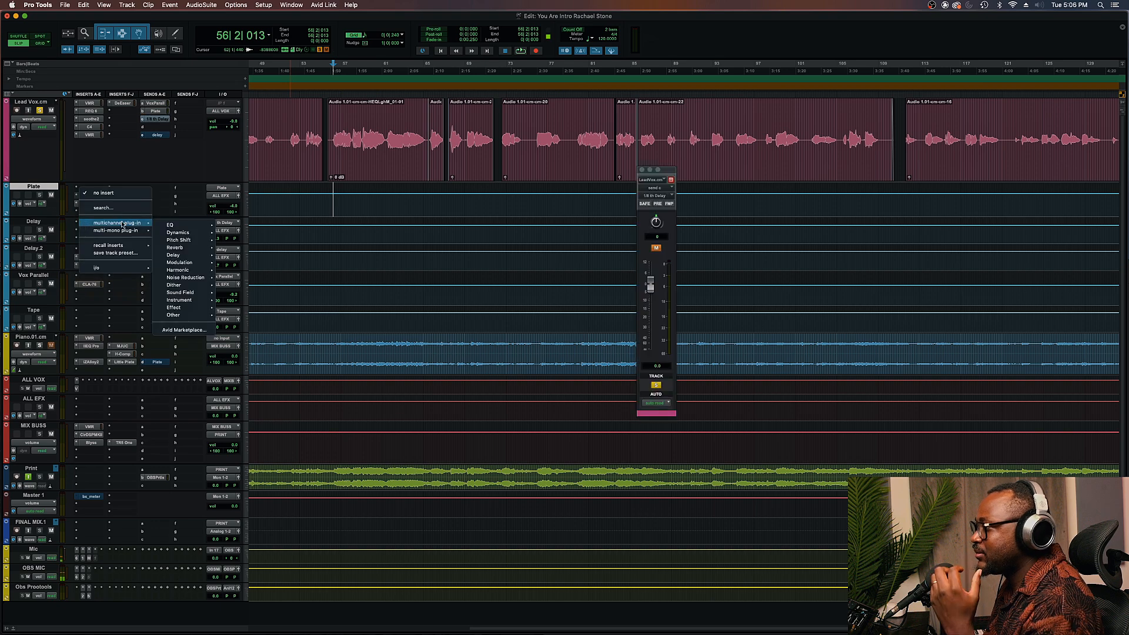
mouse_move(190, 233)
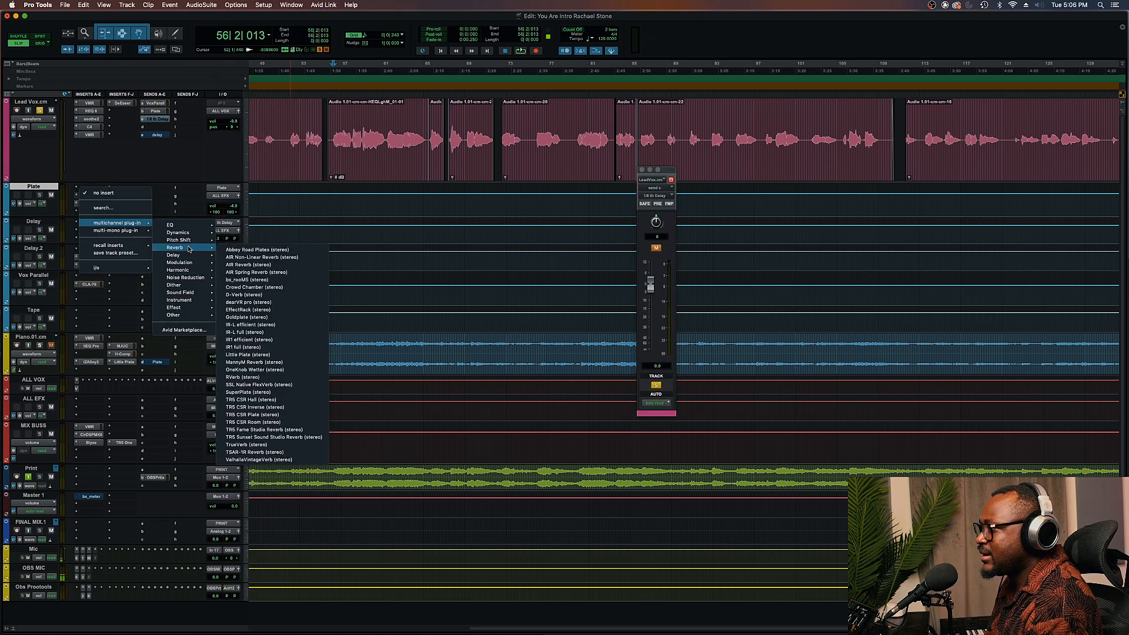
click(273, 364)
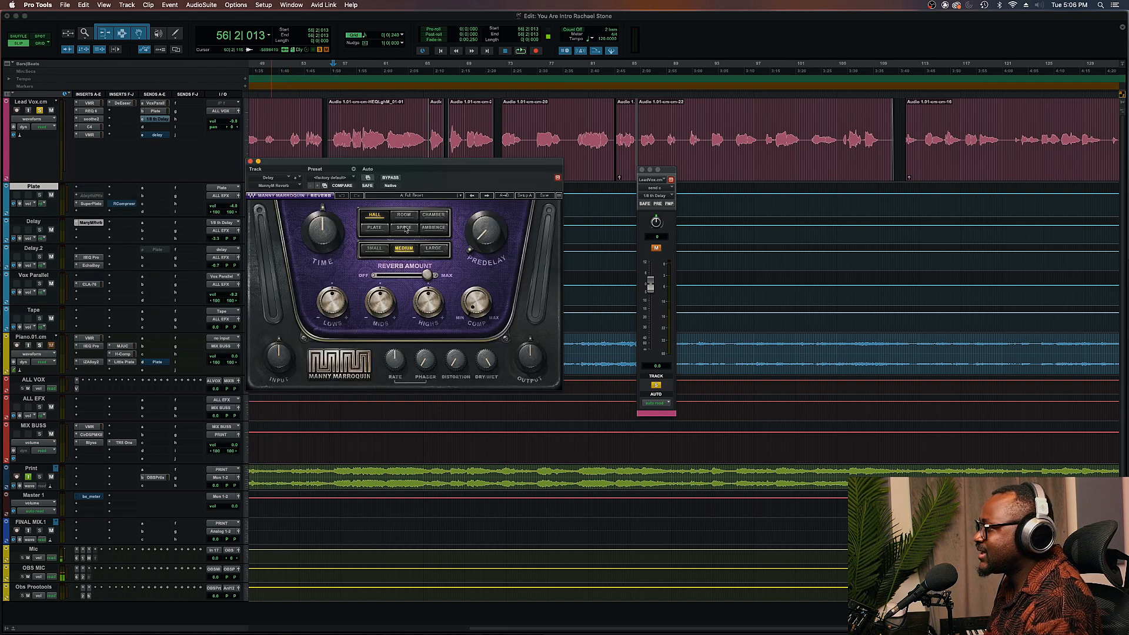
click(433, 215)
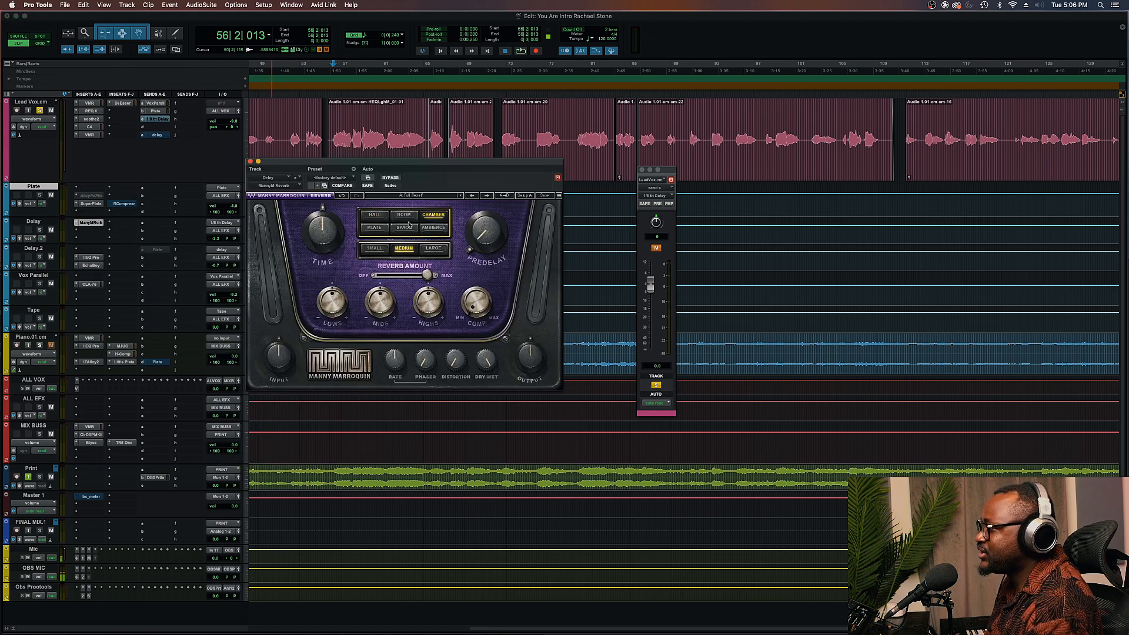
Reset the Delay track's volume and play the vocal from bar 55, comparing the 1/8 th Delay send muted and active.
click(327, 136)
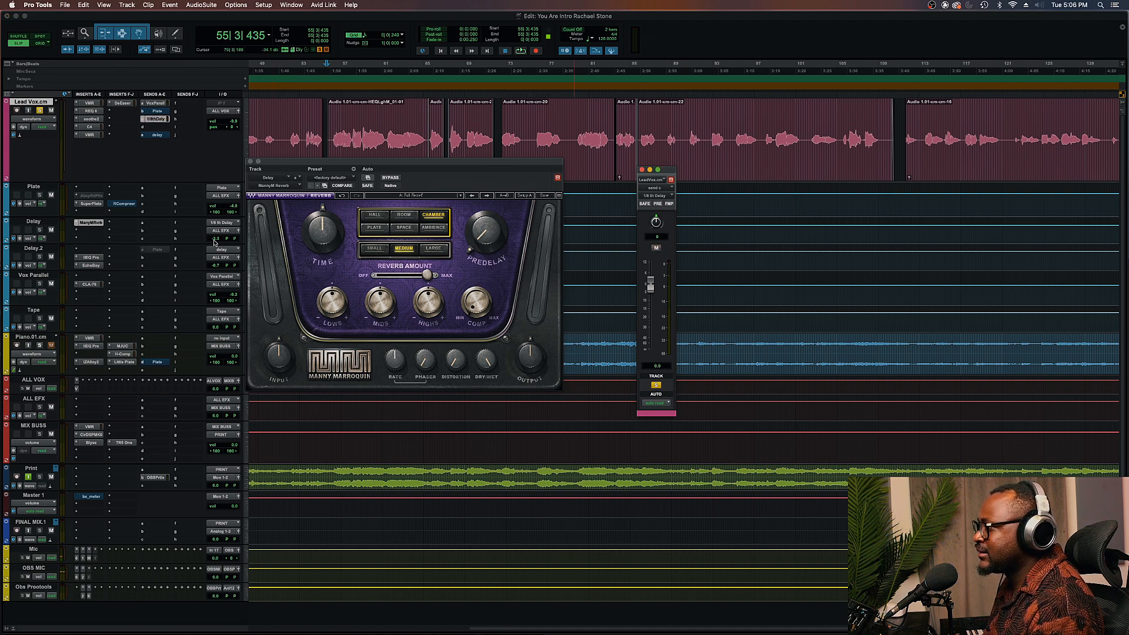
alt+click(215, 239)
key(space)
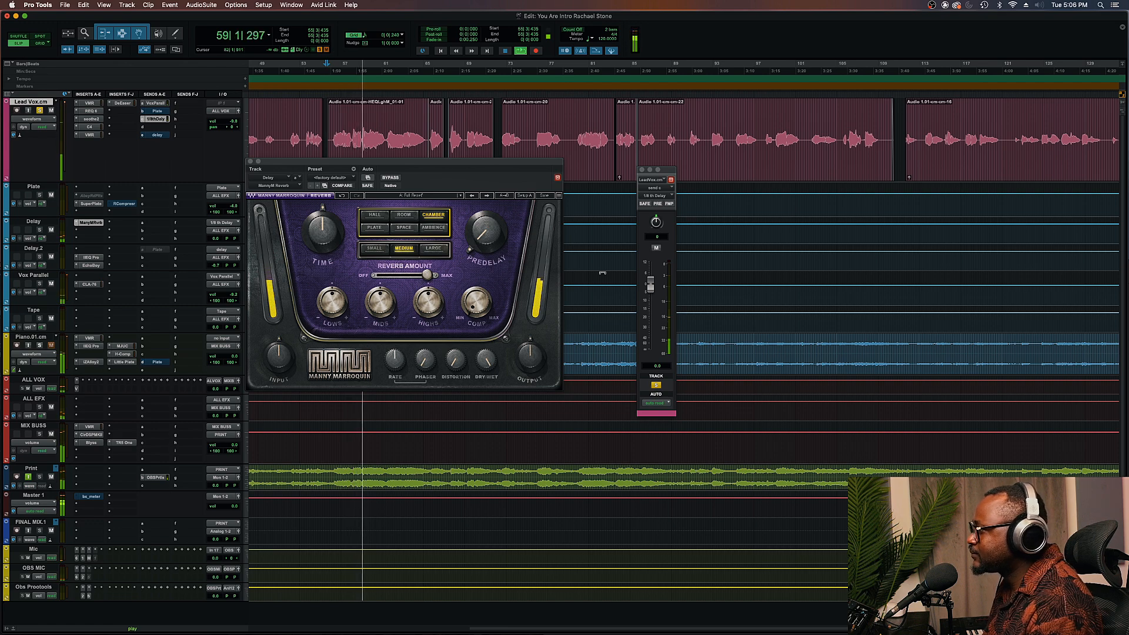
click(656, 248)
click(656, 248)
Set MannyM Reverb to a large Hall and compare the vocal with its reverb send muted and active.
click(374, 216)
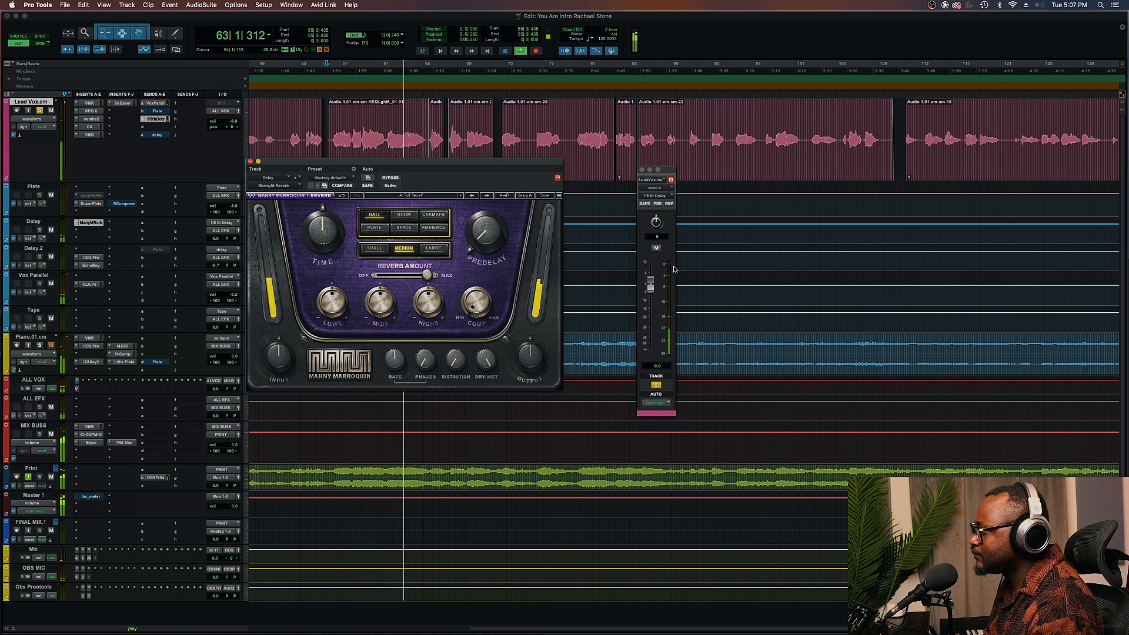
click(433, 249)
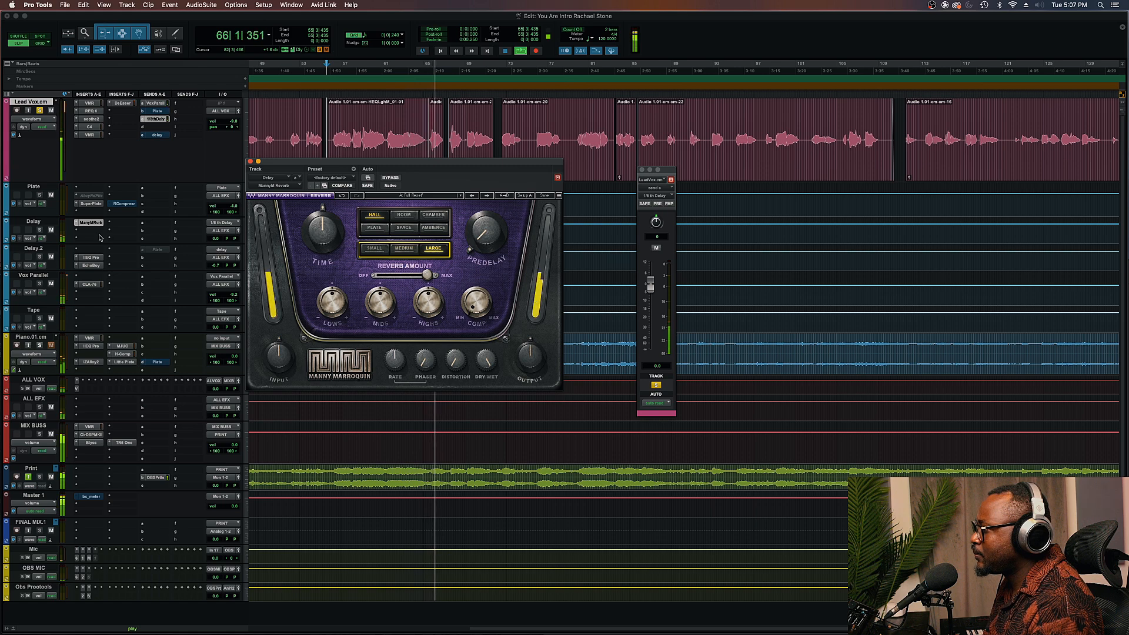
click(657, 248)
click(657, 247)
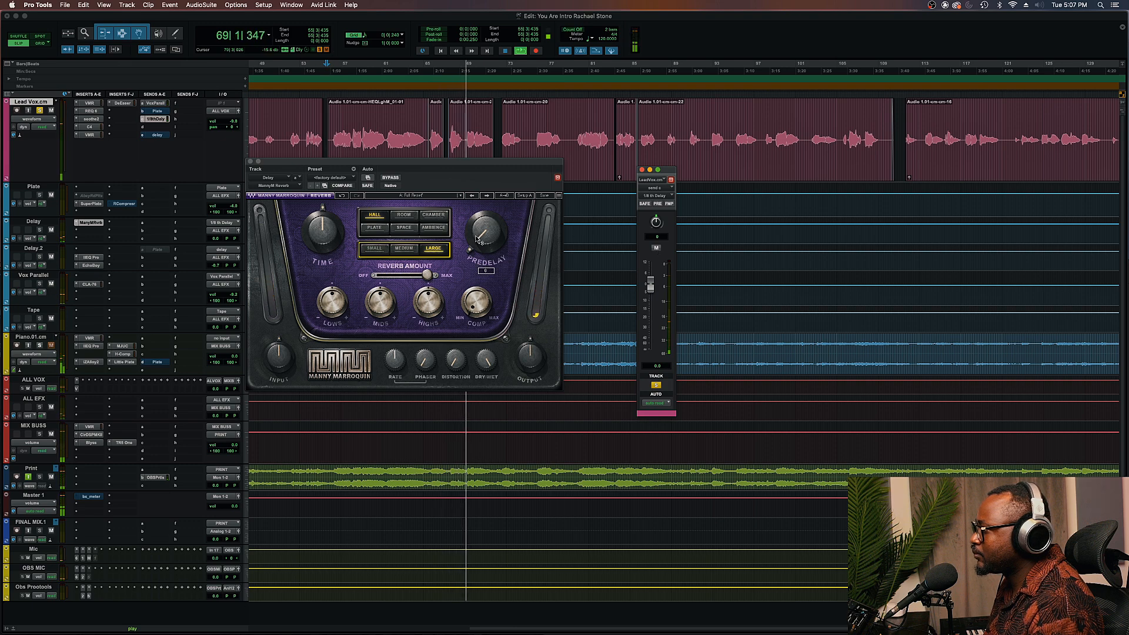
Switch MannyM Reverb to Space and adjust its highs and mids while replaying the vocal from bar 55.
click(404, 228)
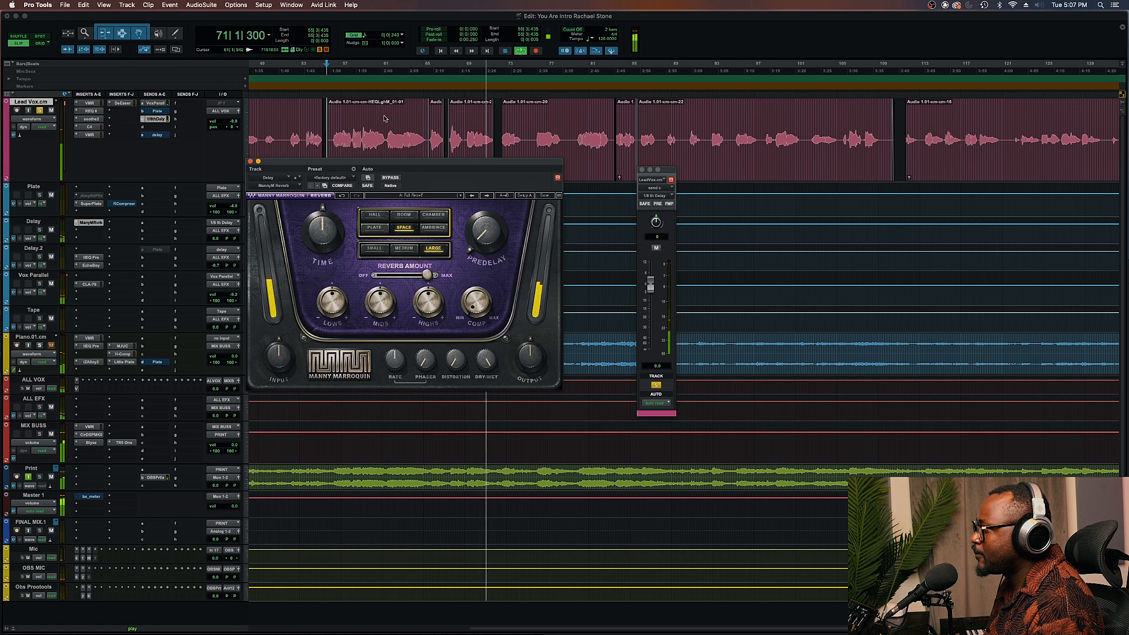
key(space)
key(space)
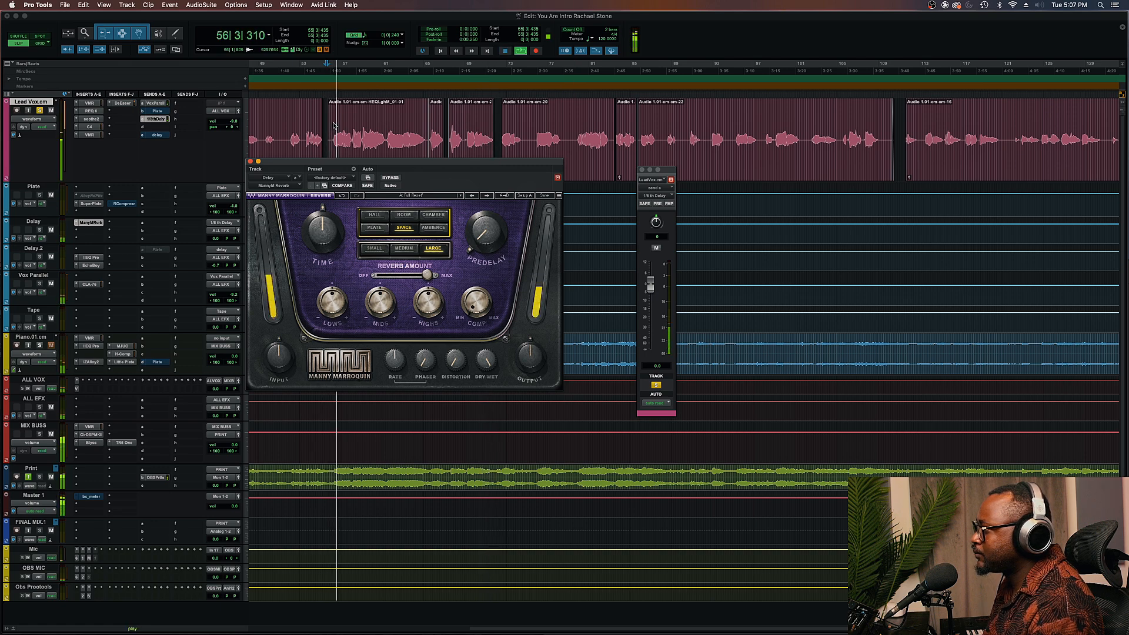
drag(429, 302, 429, 317)
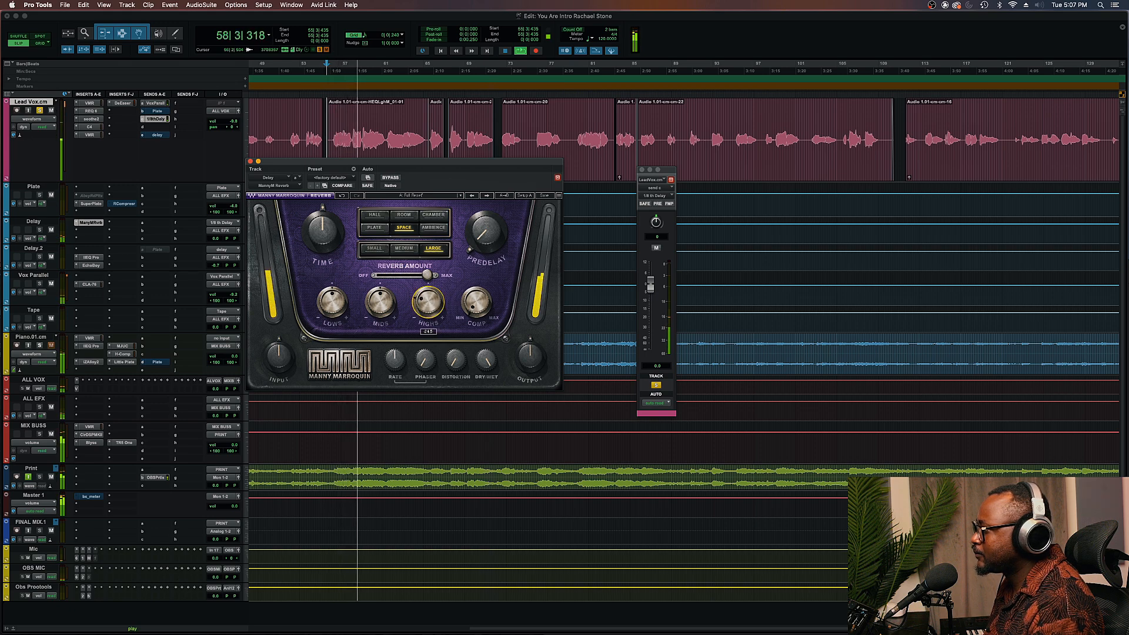
drag(337, 307, 381, 316)
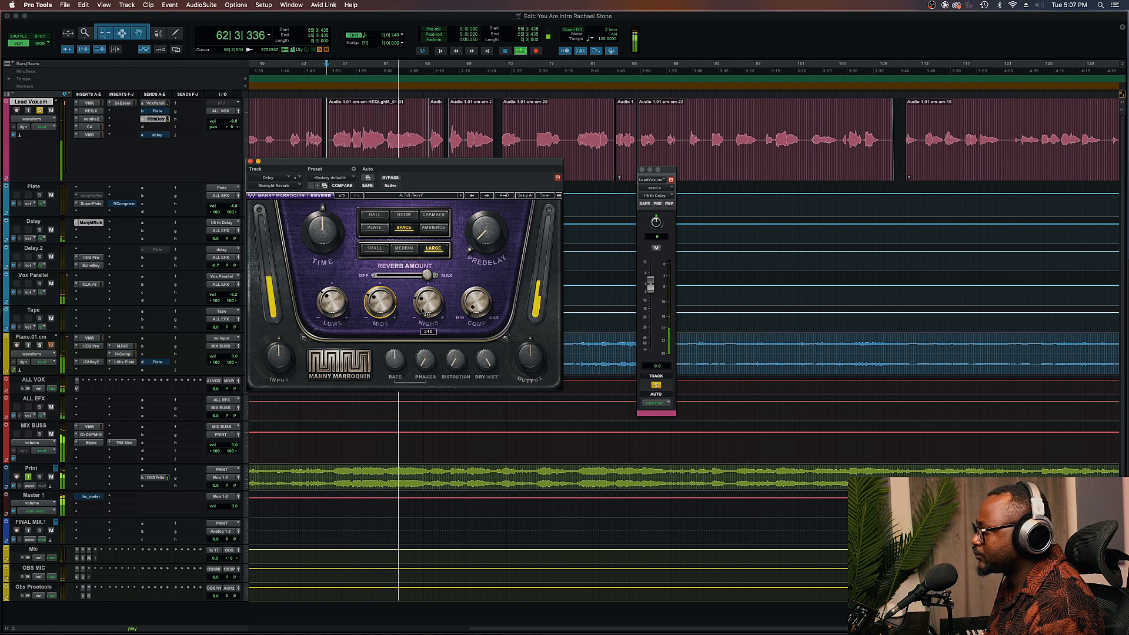
Compare the vocal with the Space reverb's send muted and active, leaving the send active and stopping playback.
click(656, 248)
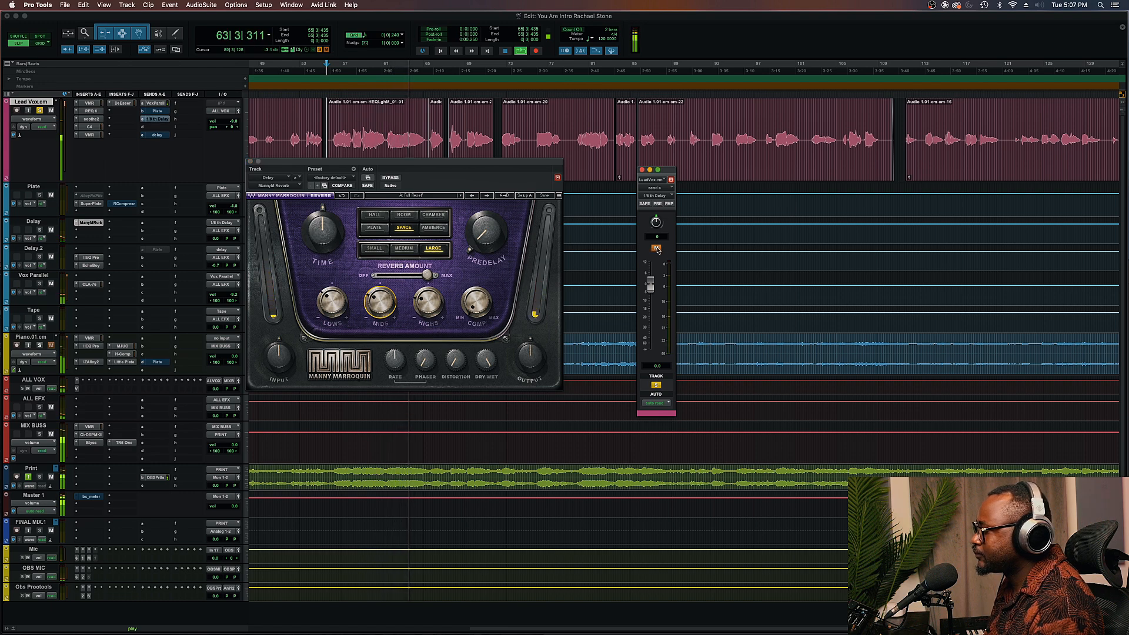
click(657, 249)
key(space)
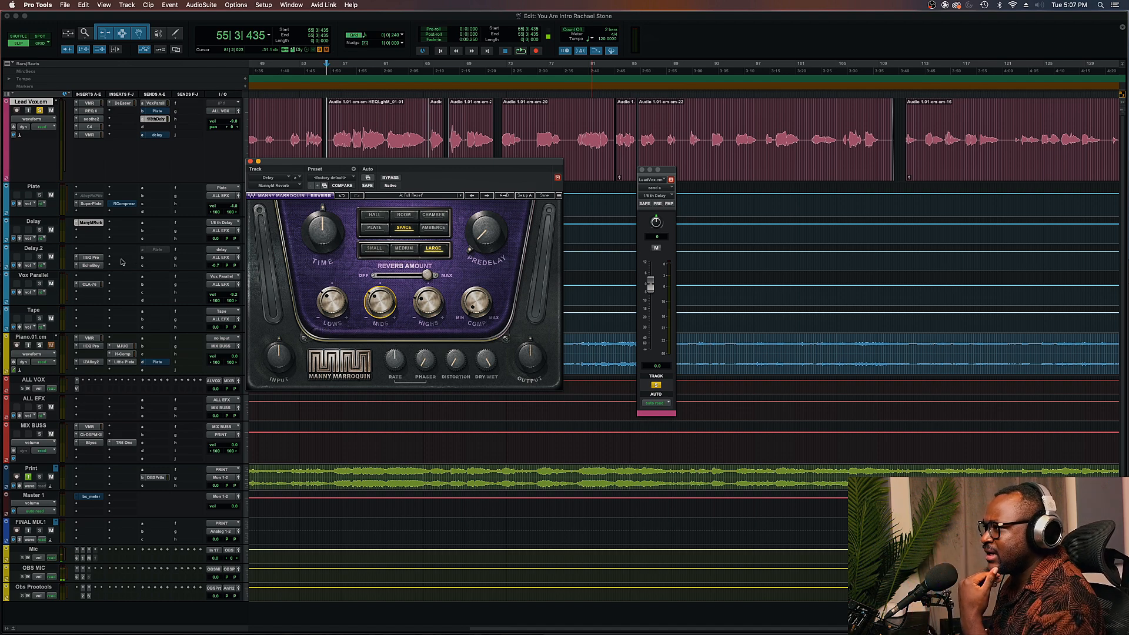
Move Band 3 of the Delay.2 track's IIEQ Pro to about 2984 Hz and -1.74 dB, closing the EQ when done.
click(94, 258)
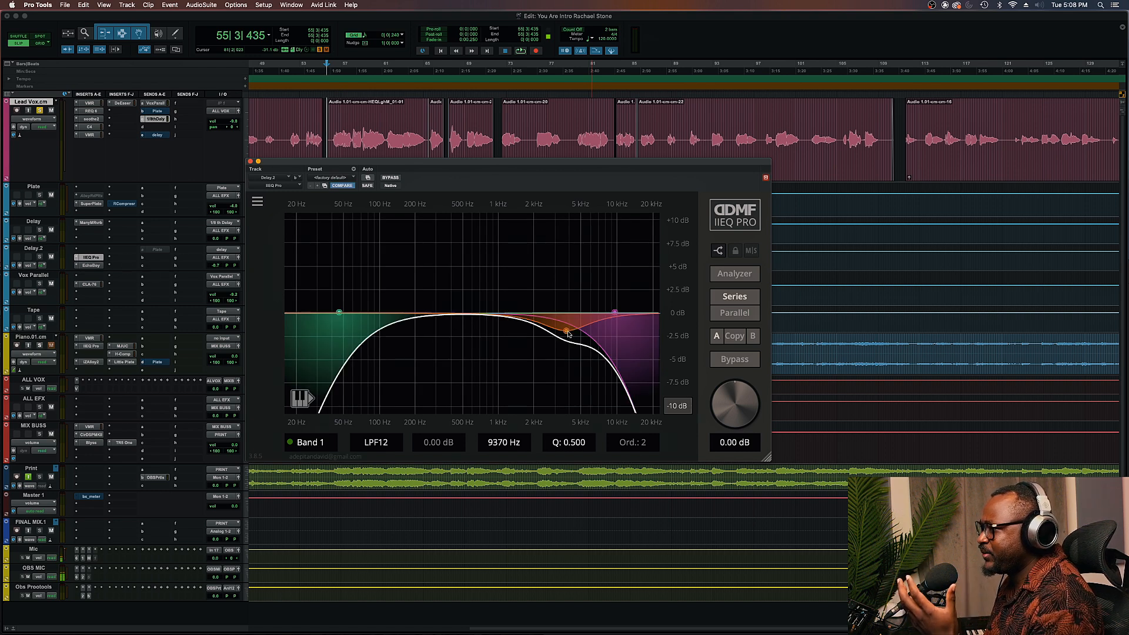
drag(568, 333, 548, 331)
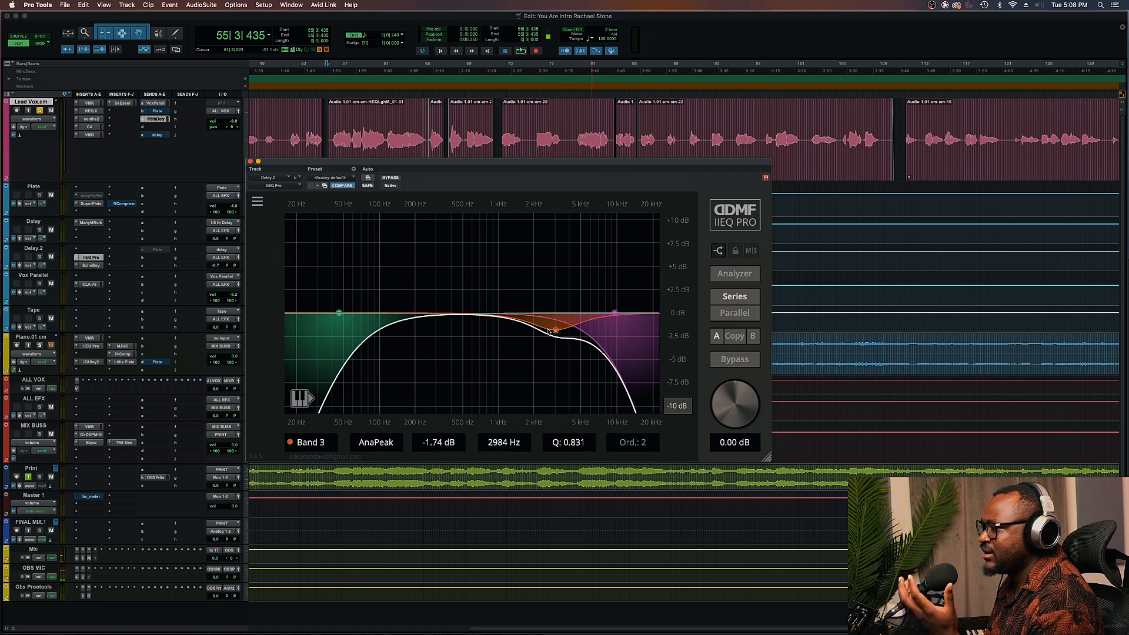
click(249, 162)
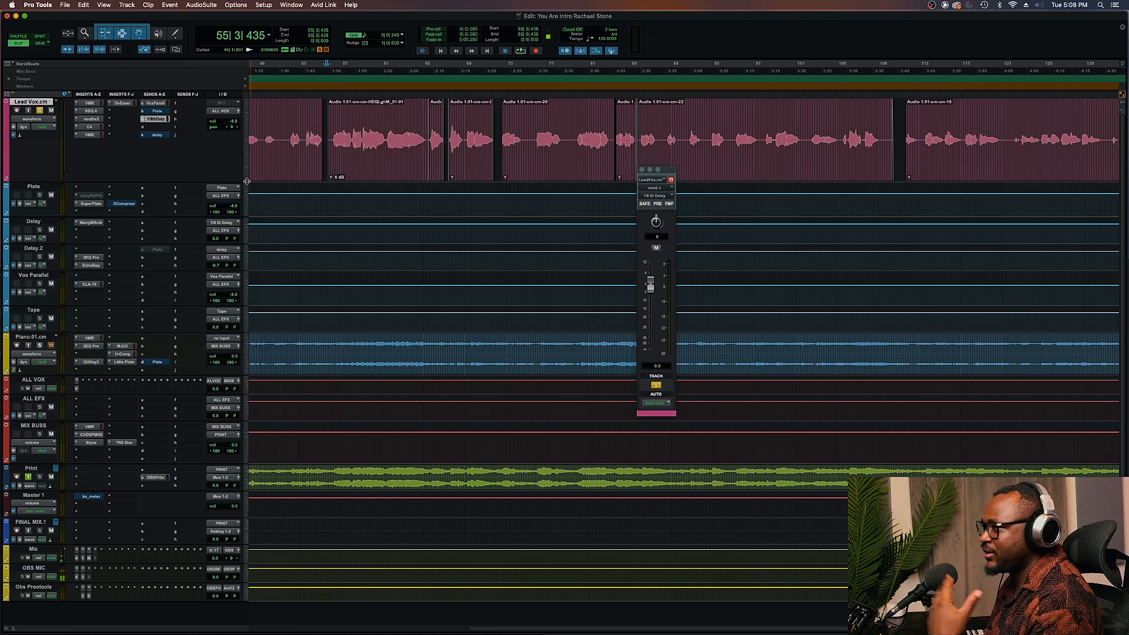
Replace the reverb insert on the Delay track with the stereo TR5 CSR Hall and play the vocal from bar 55.
click(76, 225)
mouse_move(79, 223)
mouse_move(176, 247)
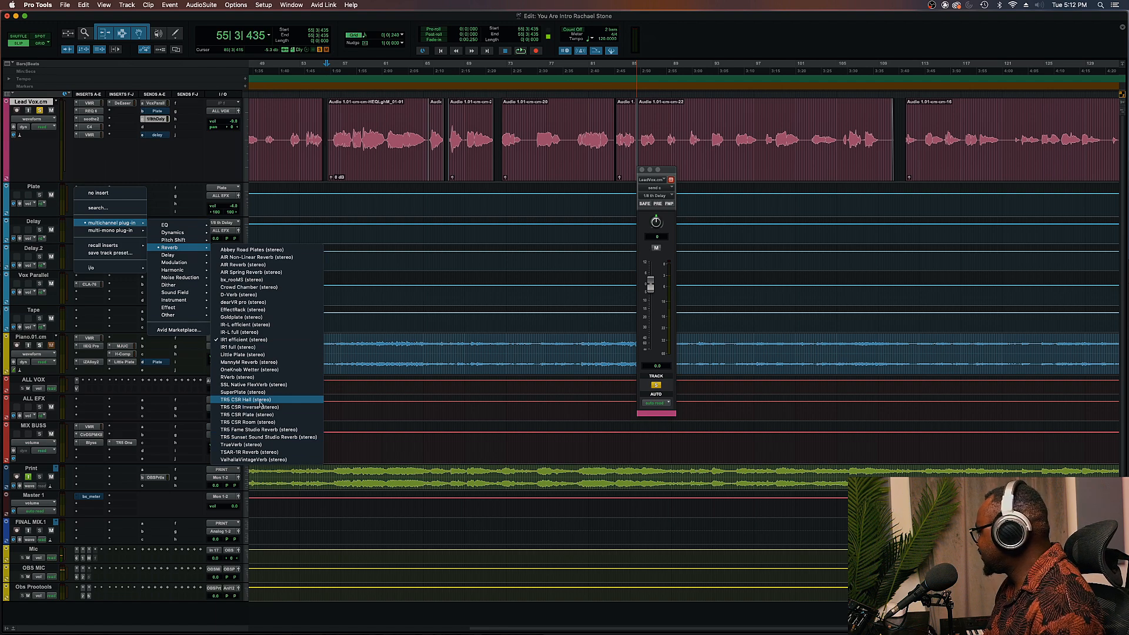
click(261, 402)
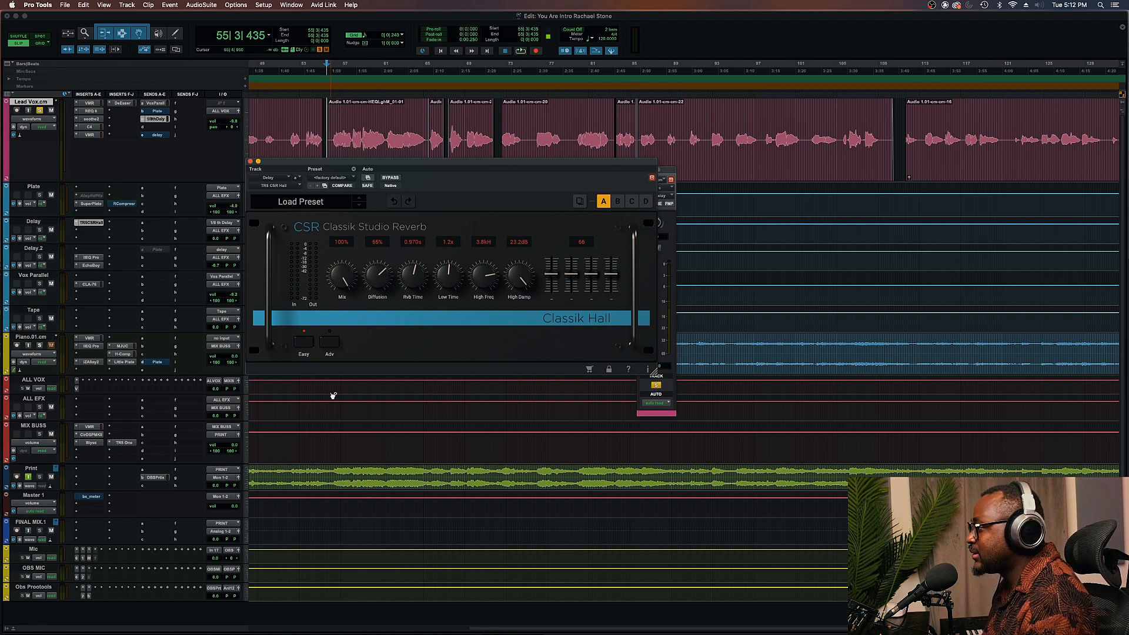
key(space)
drag(668, 171, 730, 172)
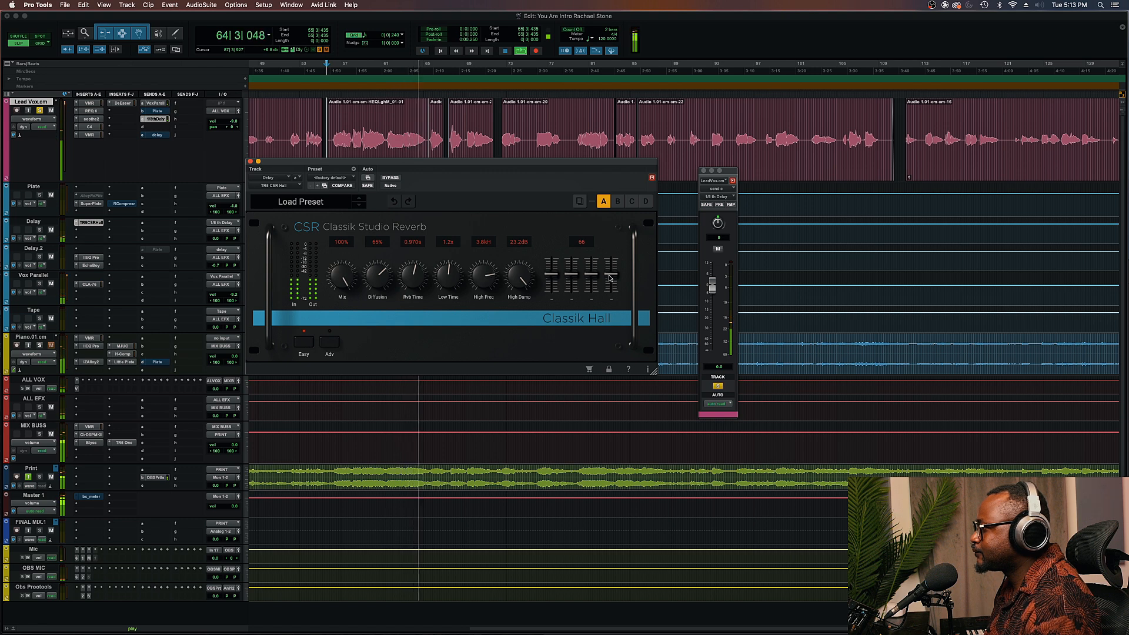
Set CSR Hall's High Freq to about 2.6 kHz, High Damp to 0.0 dB and reverb time to 1.204 s during playback.
mouse_move(612, 274)
mouse_down()
mouse_move(608, 296)
mouse_move(597, 289)
mouse_move(600, 252)
mouse_move(596, 277)
mouse_move(571, 258)
mouse_move(614, 276)
mouse_up()
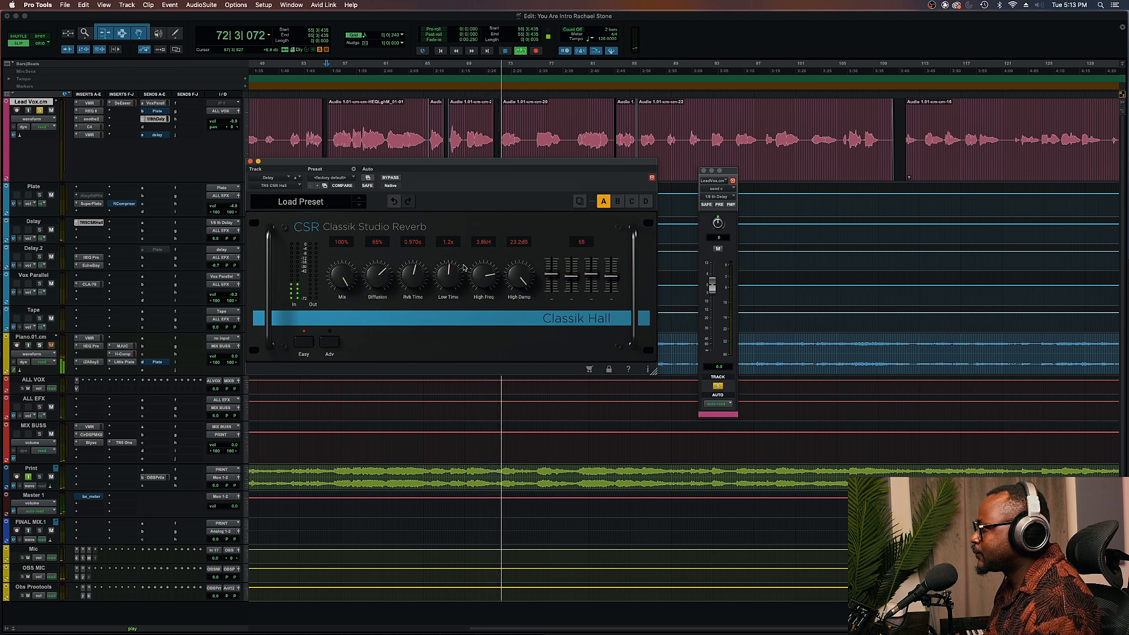
drag(514, 278, 496, 403)
drag(480, 273, 481, 281)
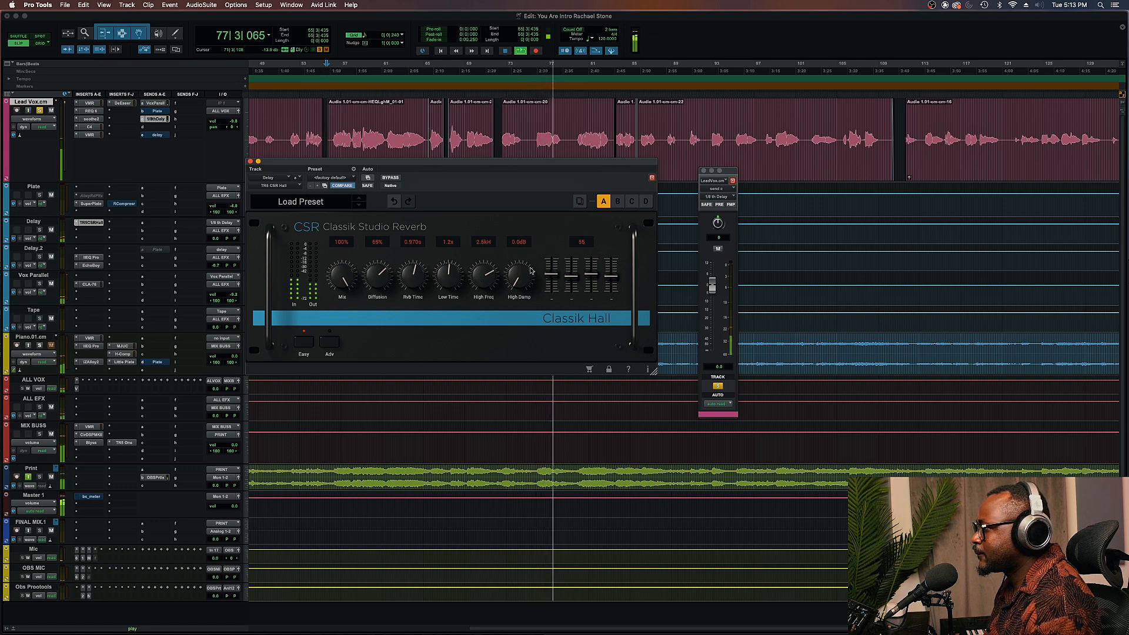
drag(414, 274, 414, 271)
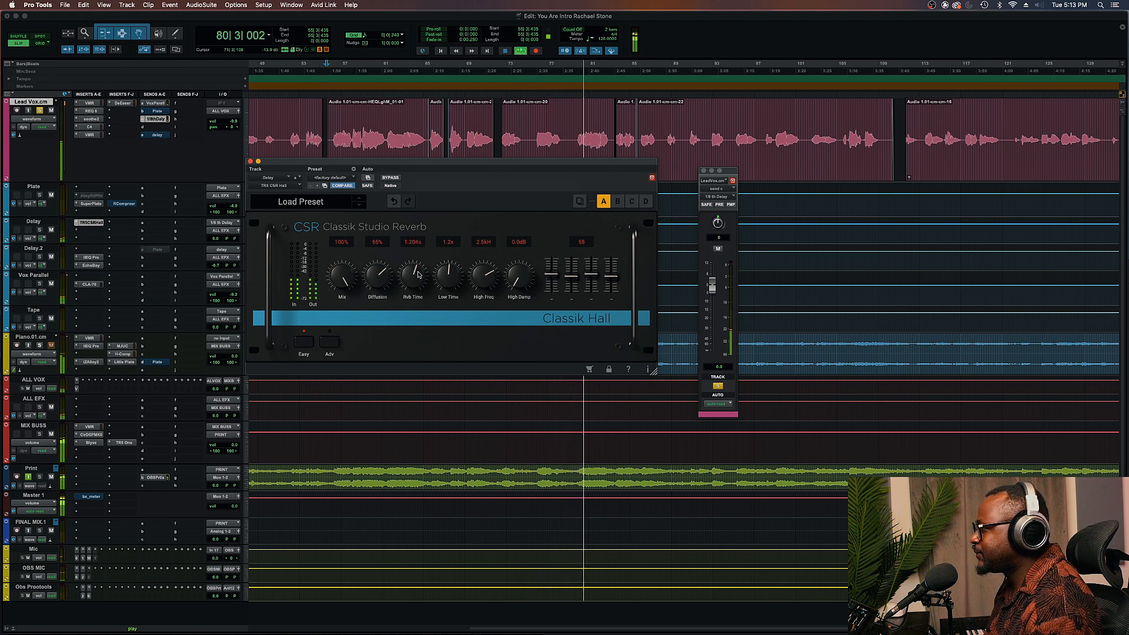
Lower the lead vocal's 1/8 th Delay send to about -2.2 dB and the Delay track's volume to about -4.6 dB, closing CSR Hall.
drag(713, 285, 715, 291)
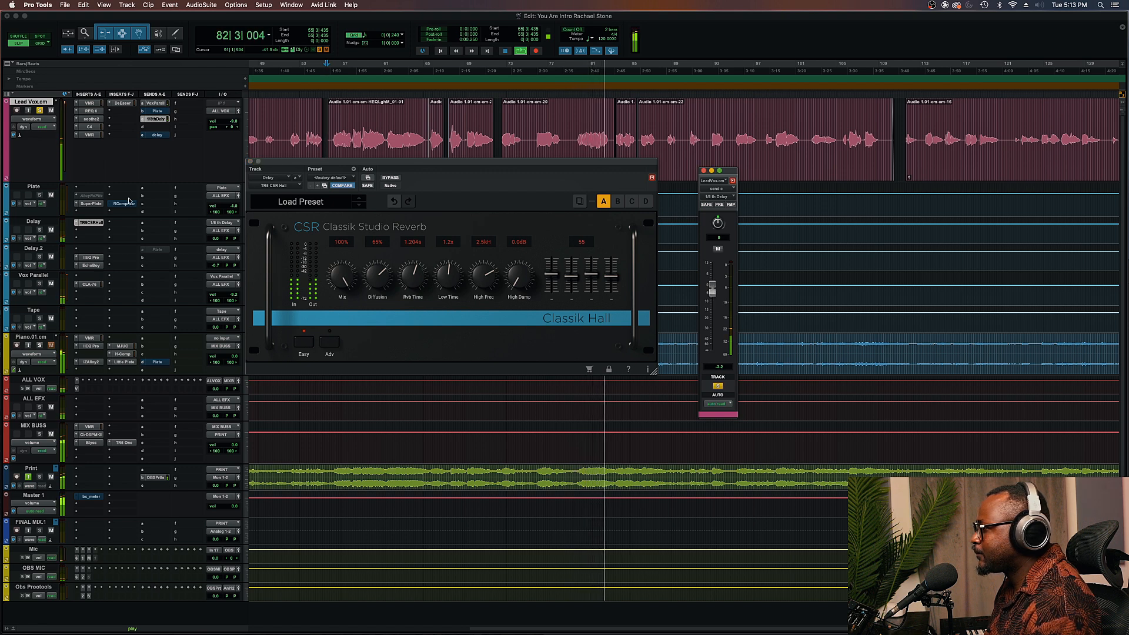
key(space)
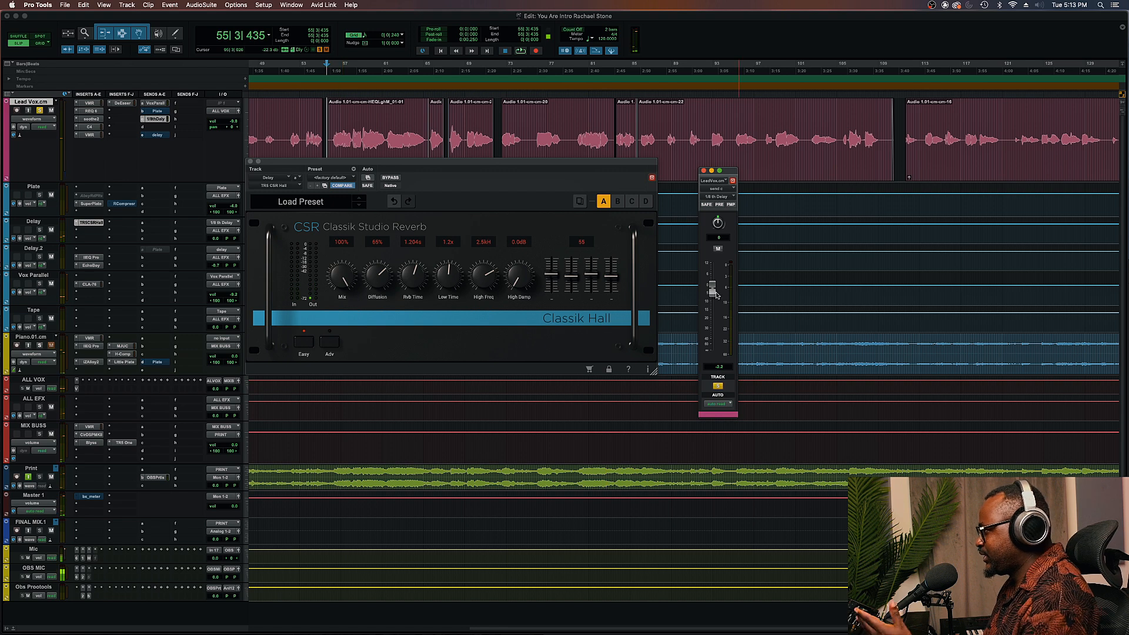
click(216, 240)
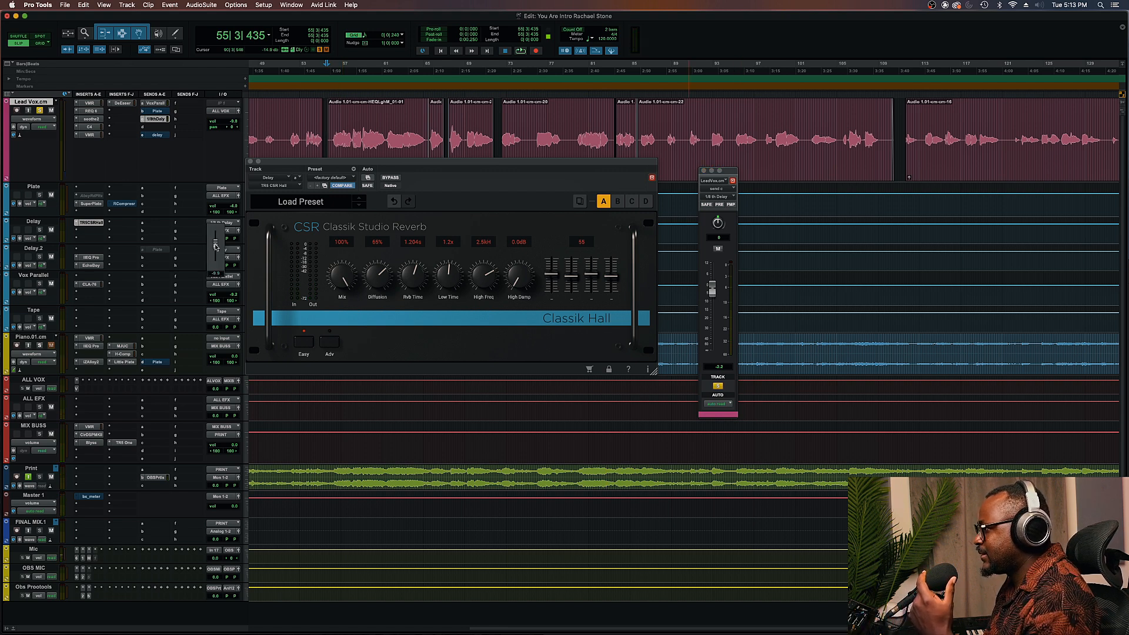
key(space)
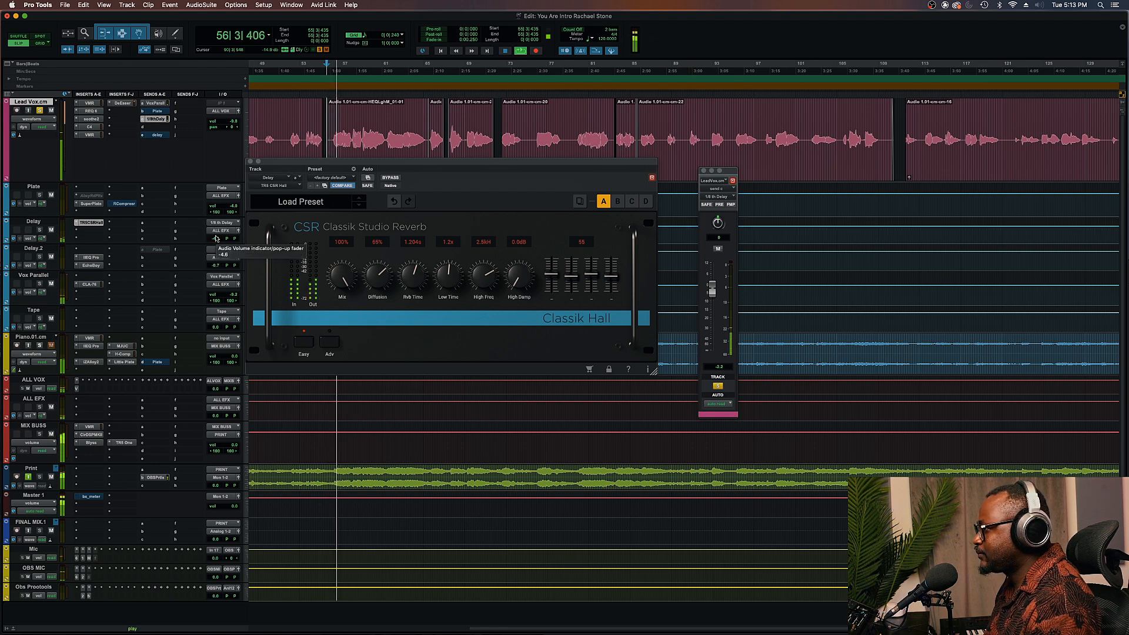
click(216, 238)
drag(216, 237, 215, 234)
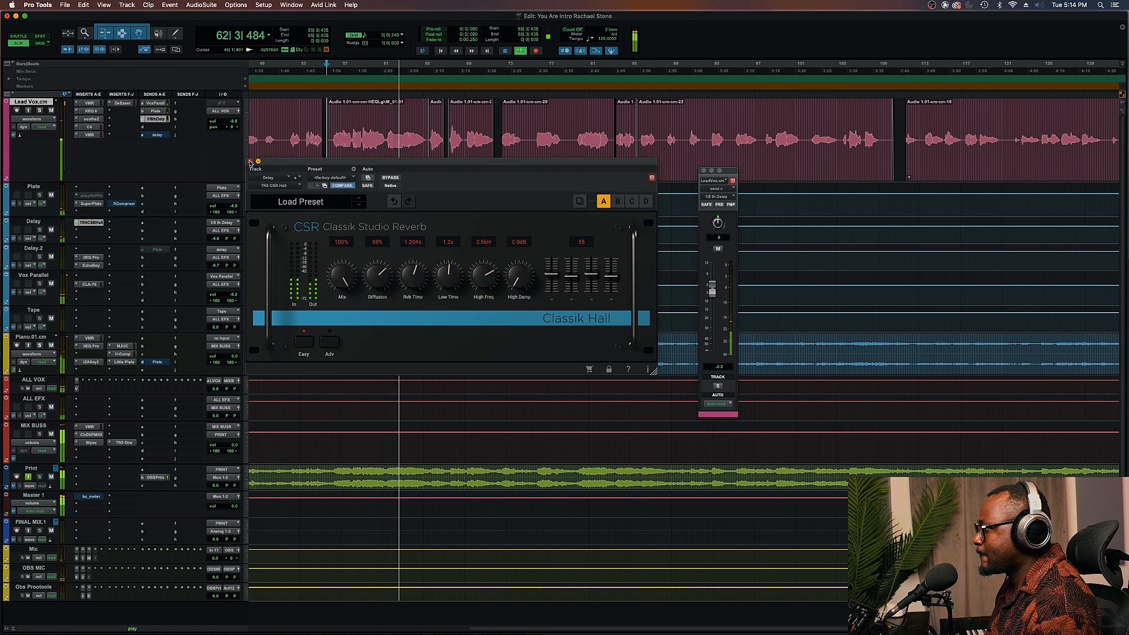
click(250, 162)
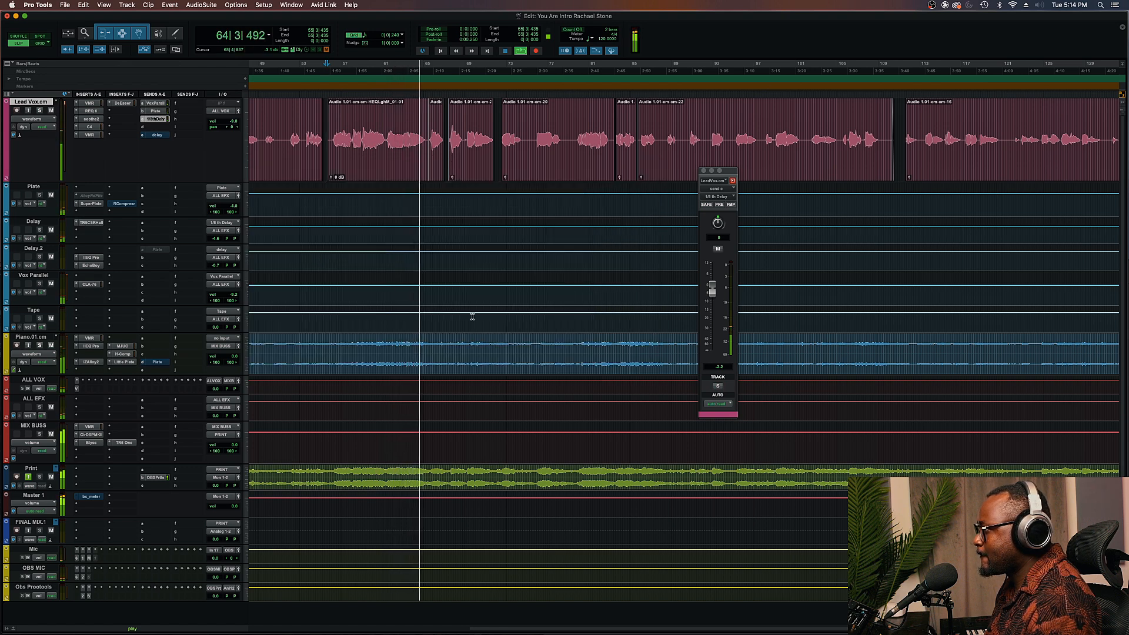
Raise the lead vocal's Plate send to about -4.8 dB, comparing the full mix with that send muted and active.
key(t)
key(t)
key(r)
key(r)
key(r)
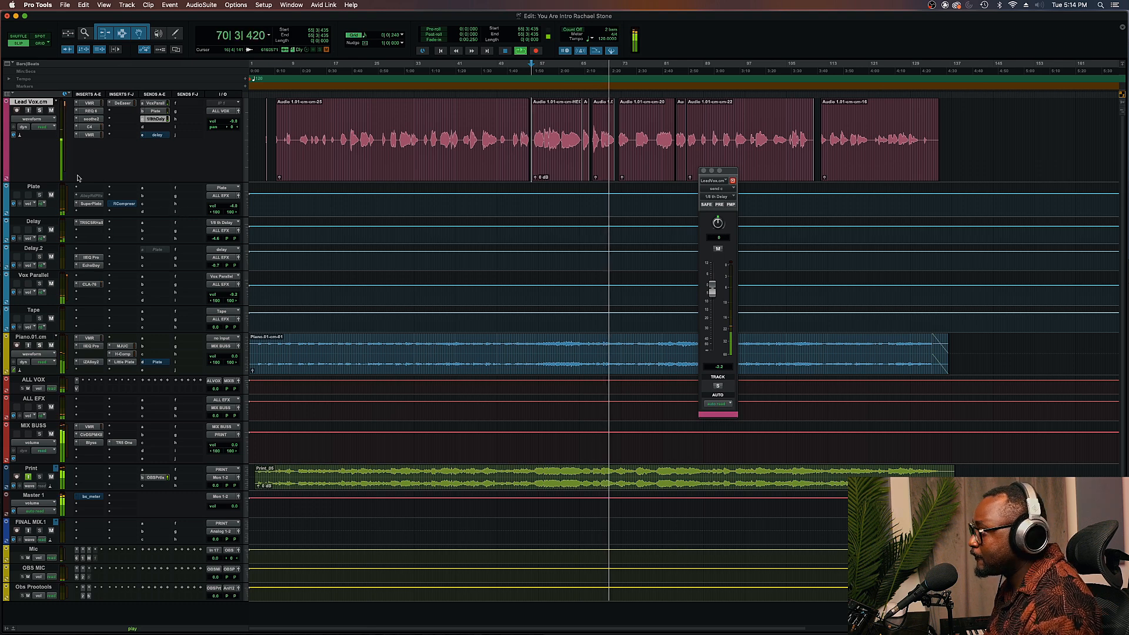
click(156, 111)
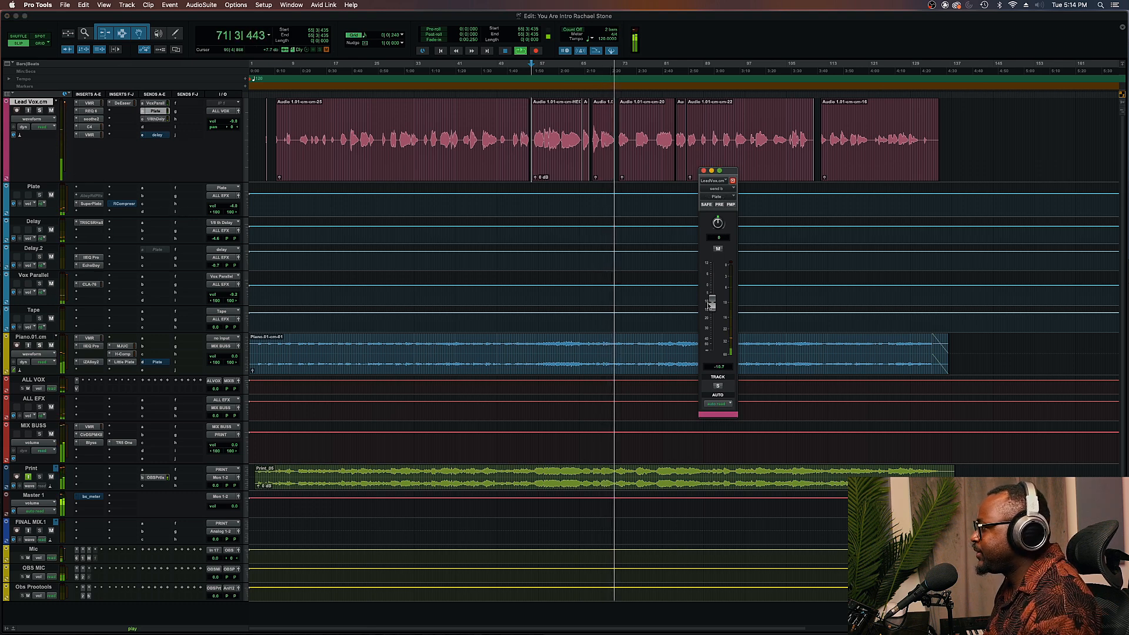
mouse_move(711, 304)
mouse_down()
mouse_move(713, 285)
mouse_move(713, 298)
mouse_up()
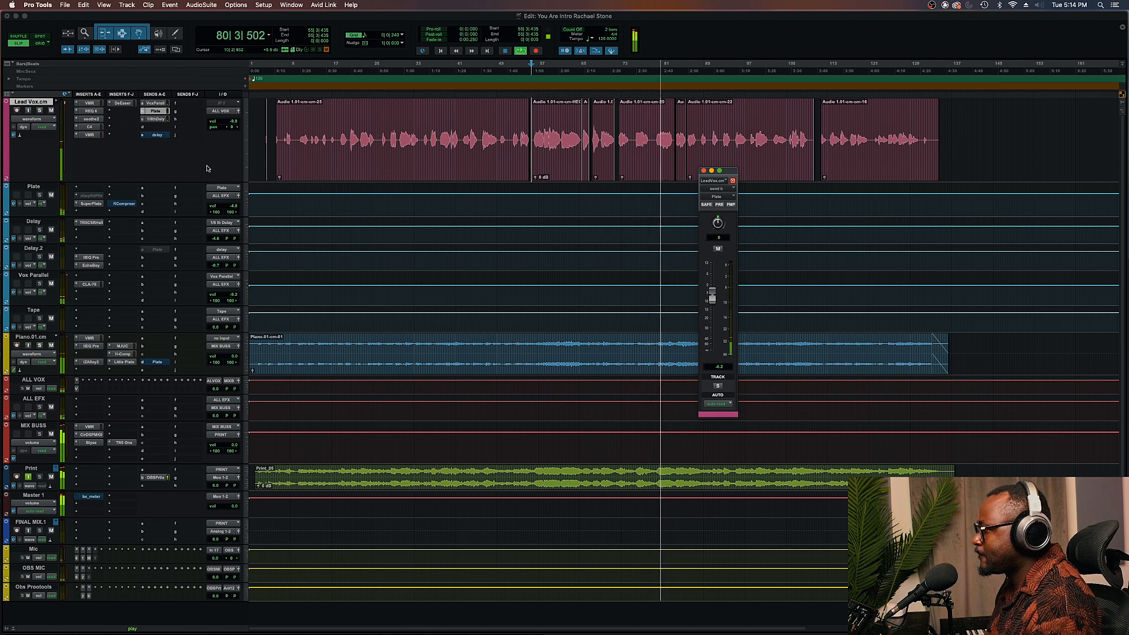
ctrl+super+click(156, 112)
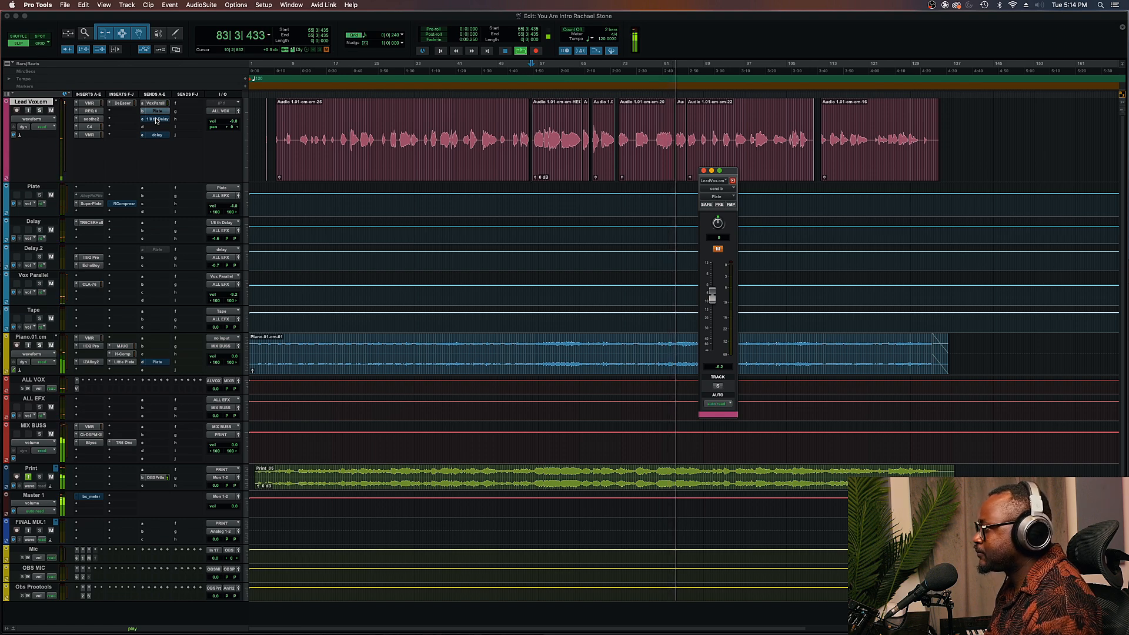
ctrl+super+click(155, 112)
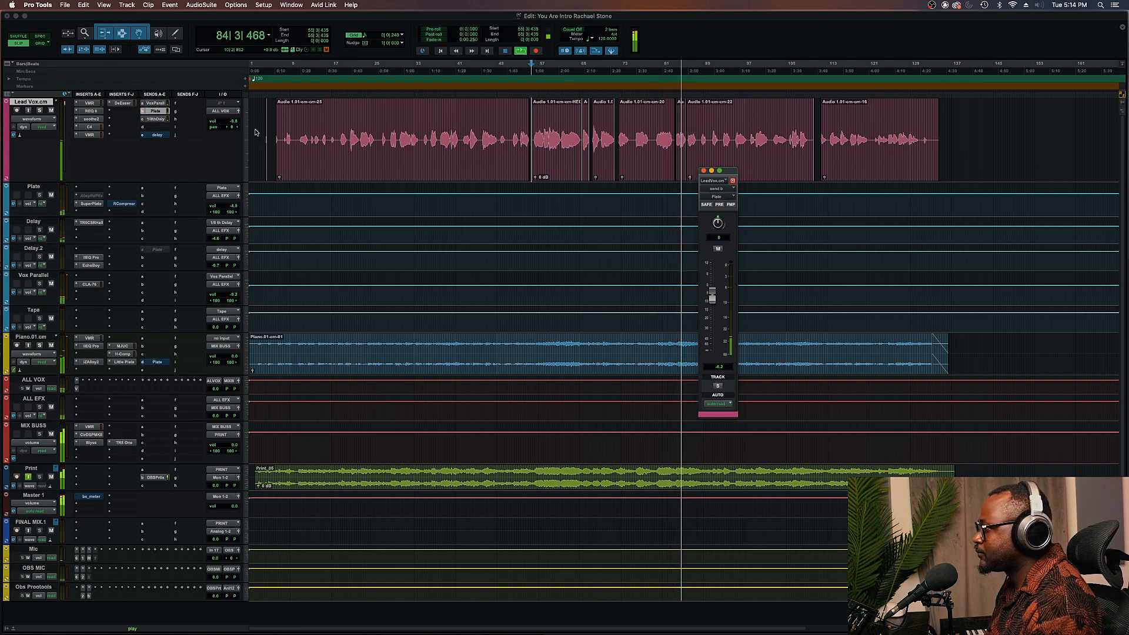
mouse_move(712, 296)
mouse_down()
mouse_move(715, 279)
mouse_move(713, 296)
mouse_up()
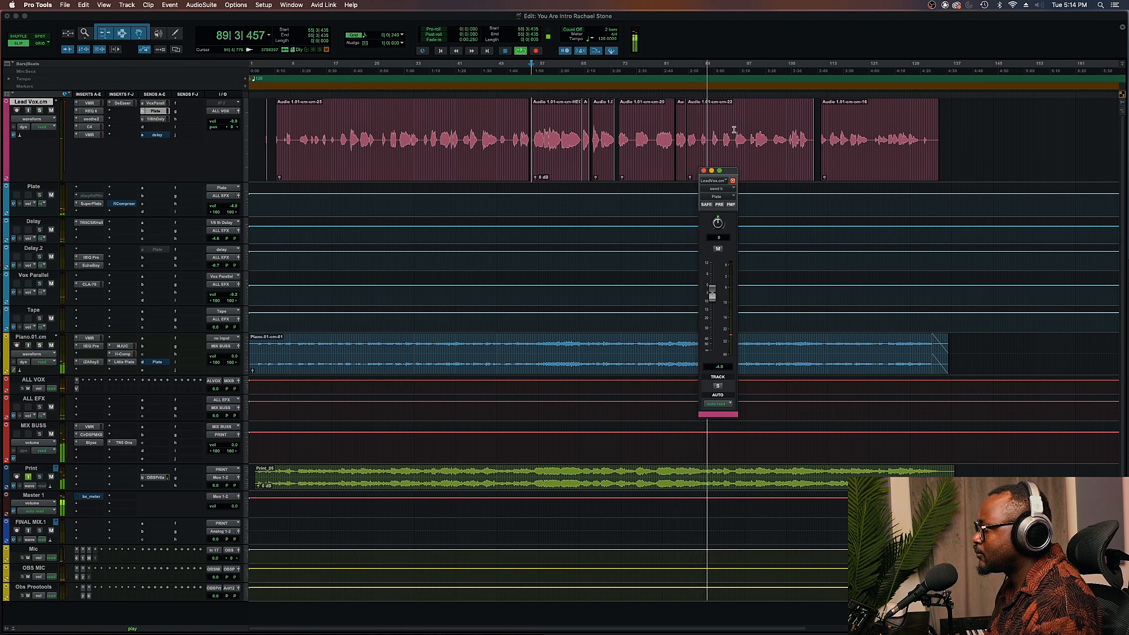
Select the last clip on the lead vocal track and stop playback.
click(867, 172)
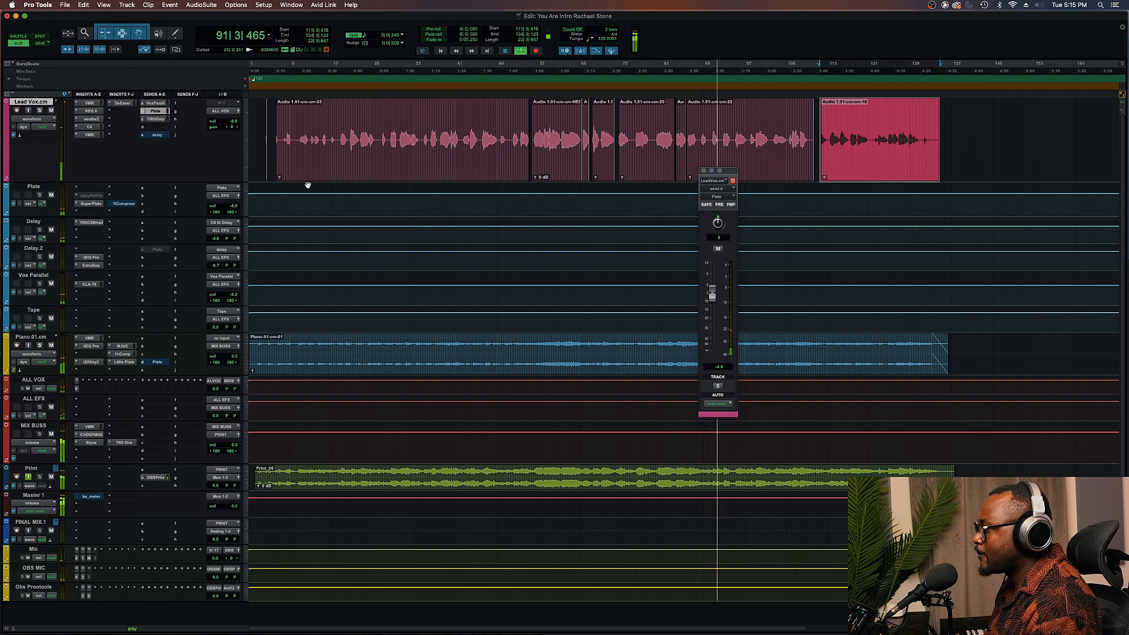
key(space)
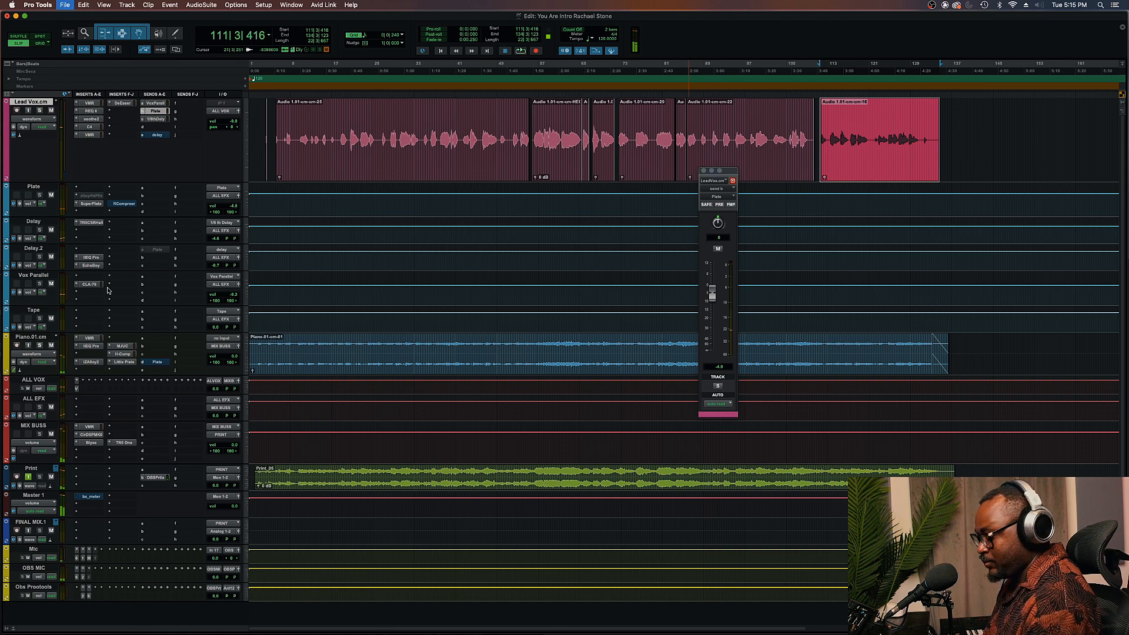